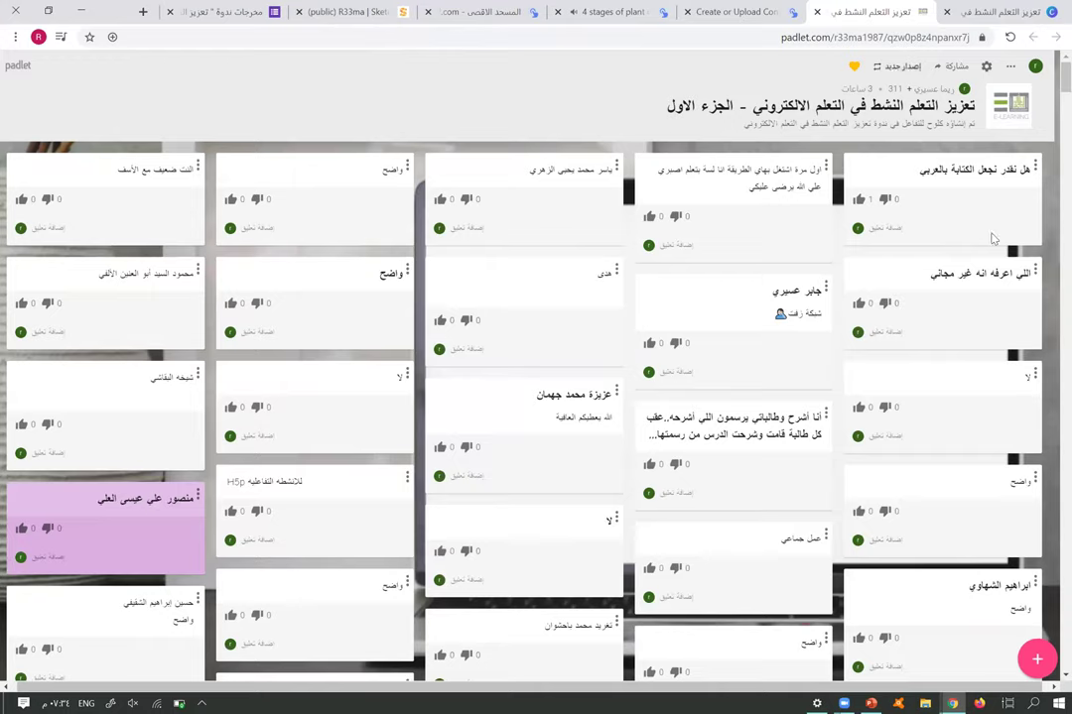
# Reload the Padlet board to load its newest posts
pyautogui.click(1042, 669)
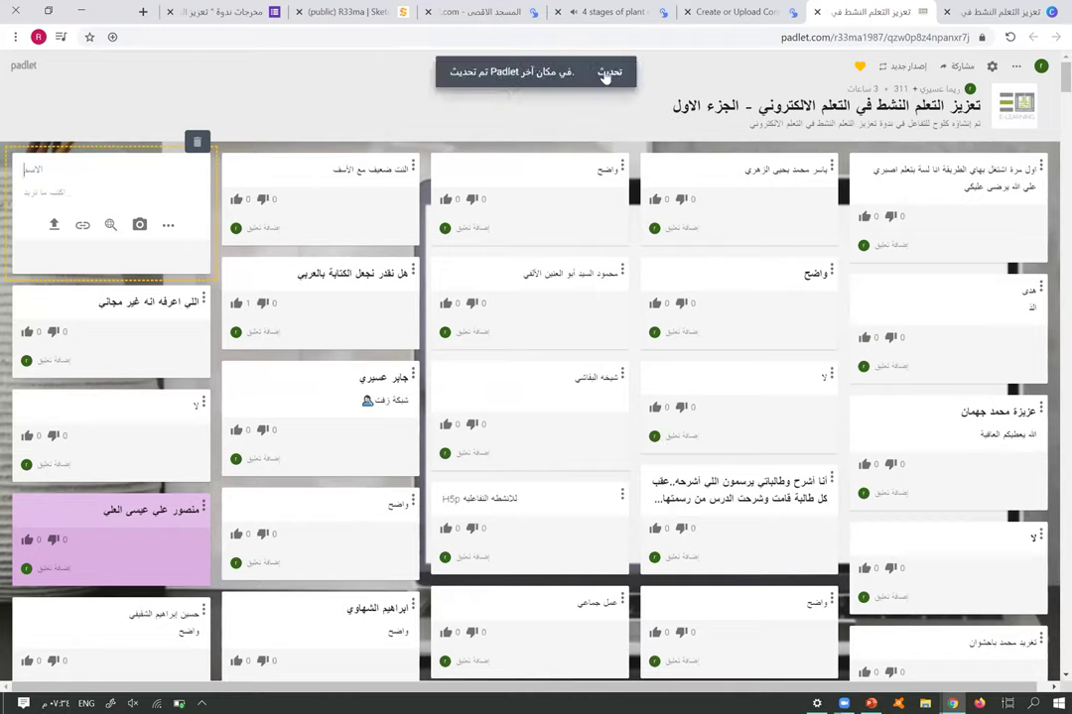
pyautogui.click(765, 36)
pyautogui.press('Return')
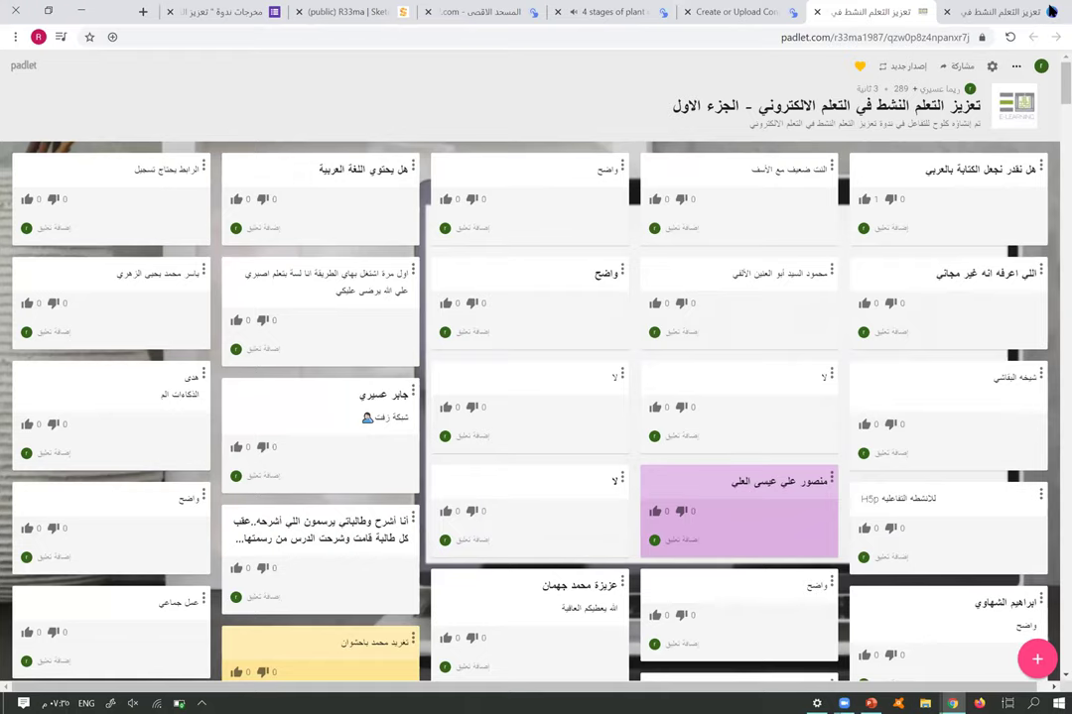
# Switch to the "4 stages of plant growth" interactive video, answer the Seedling question with True and continue the video
pyautogui.click(1025, 10)
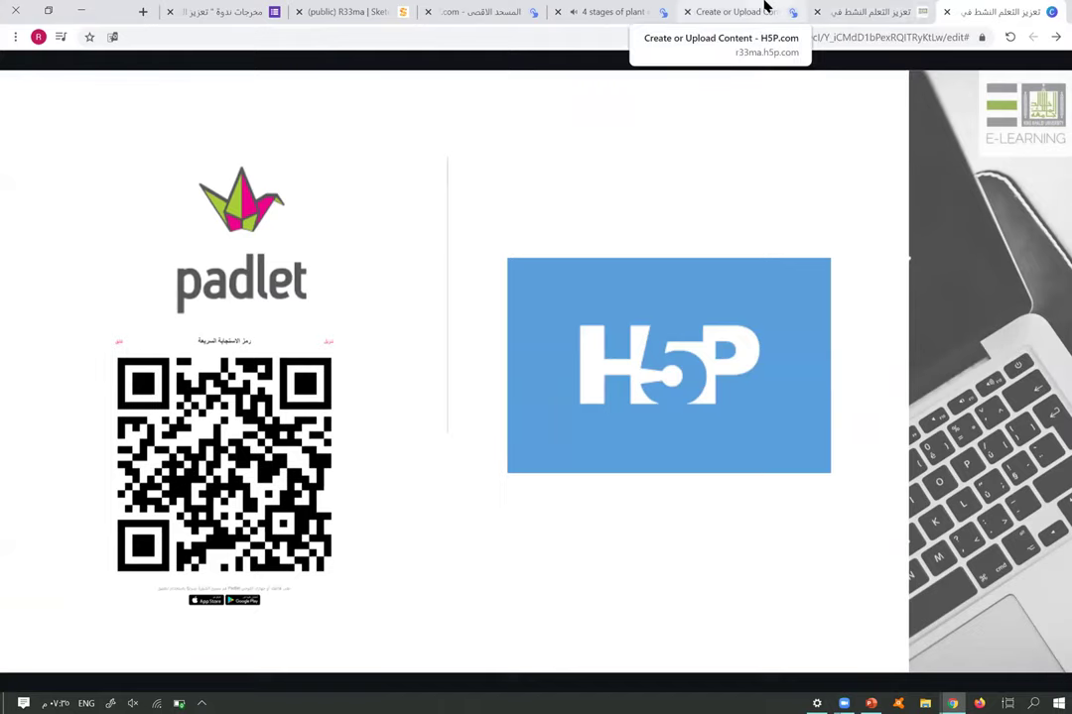
pyautogui.click(735, 12)
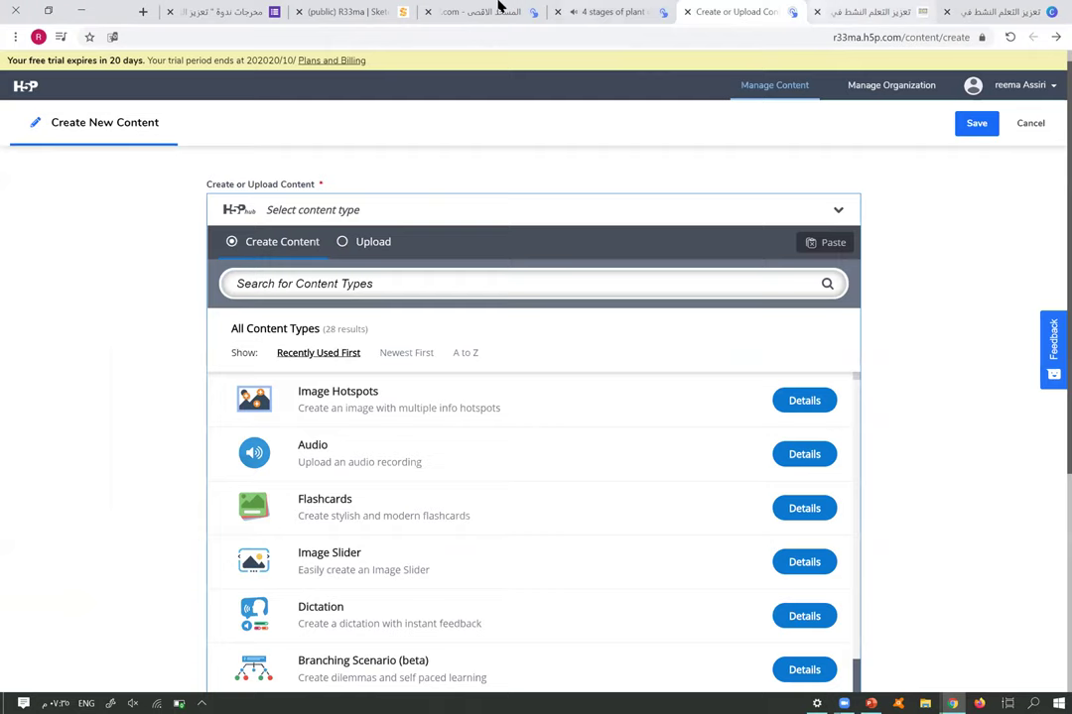
pyautogui.click(599, 10)
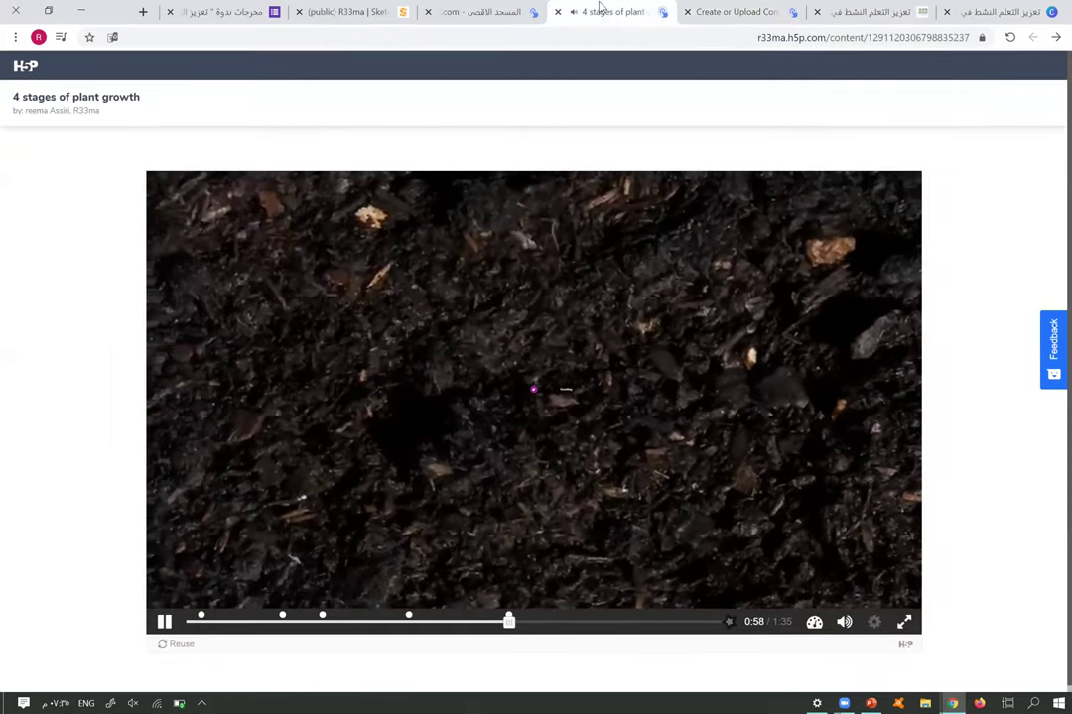
pyautogui.click(536, 391)
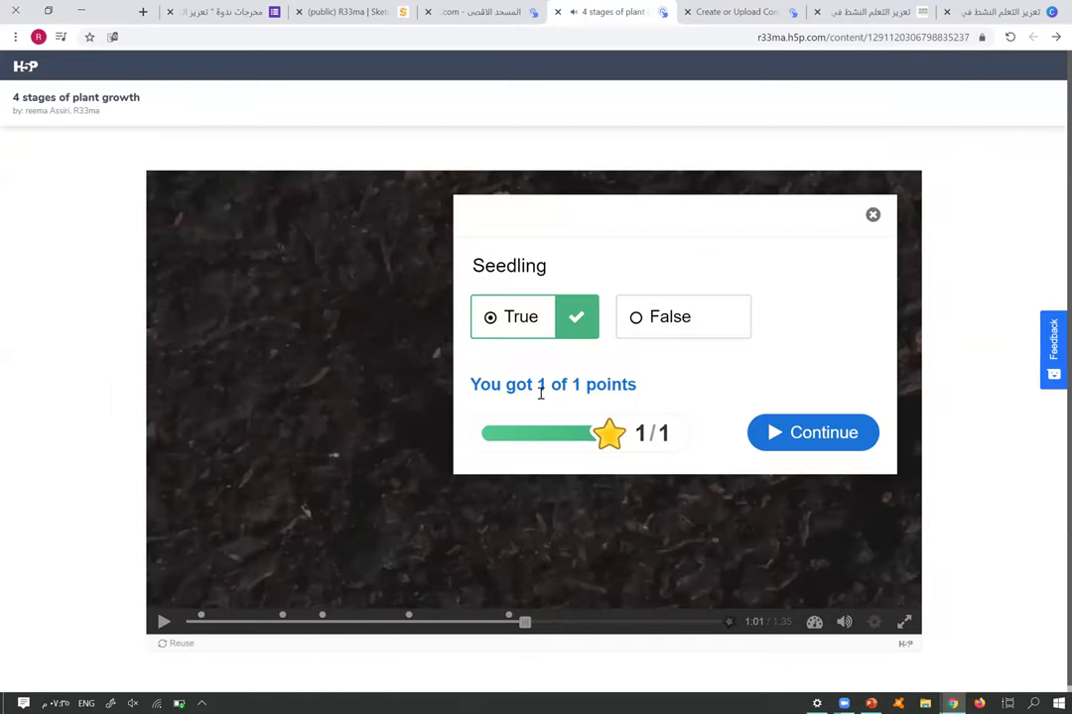
pyautogui.click(836, 434)
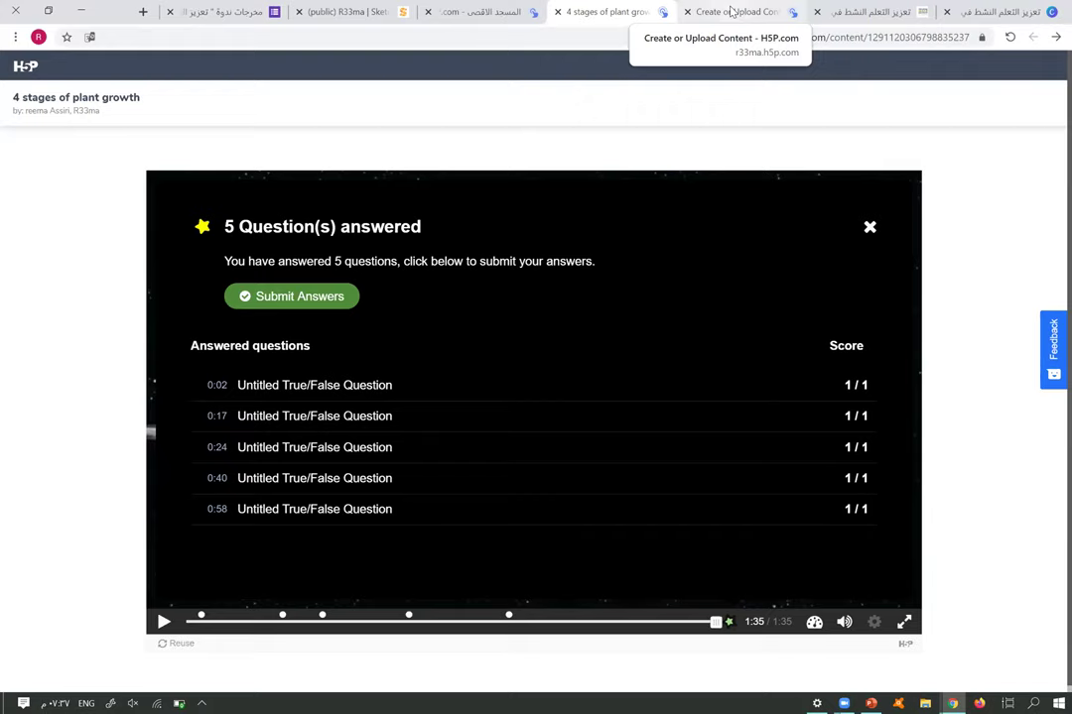
# Return to the H5P content creation page and open the details of the Interactive Video content type
pyautogui.click(732, 12)
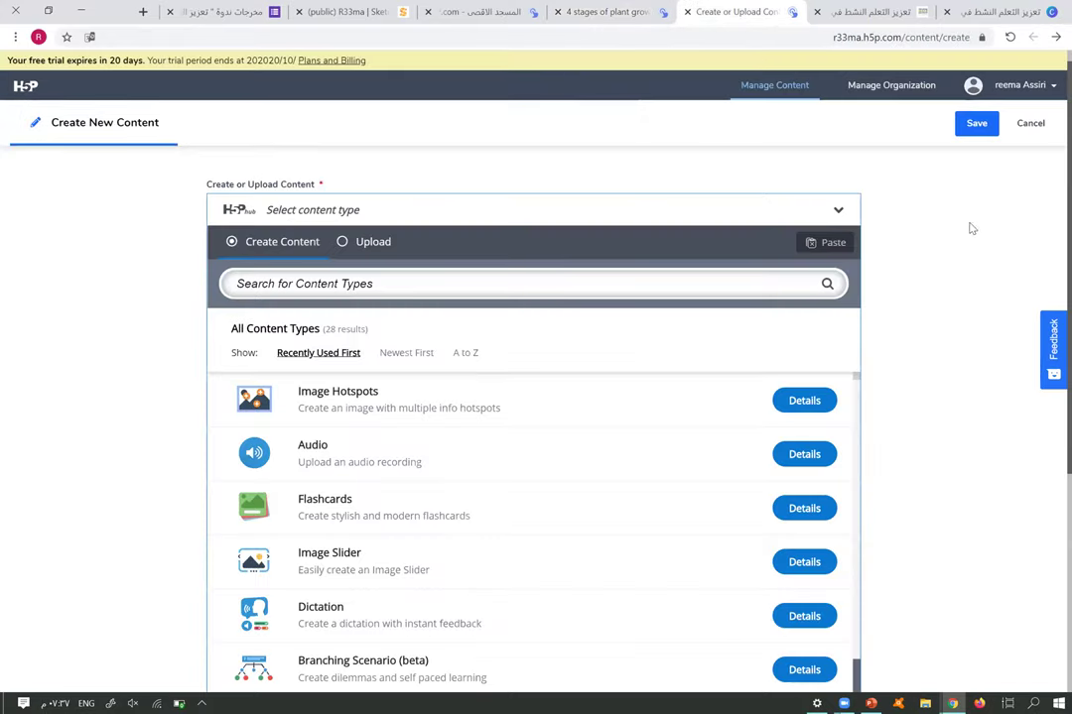
pyautogui.scroll(-1, 888, 176)
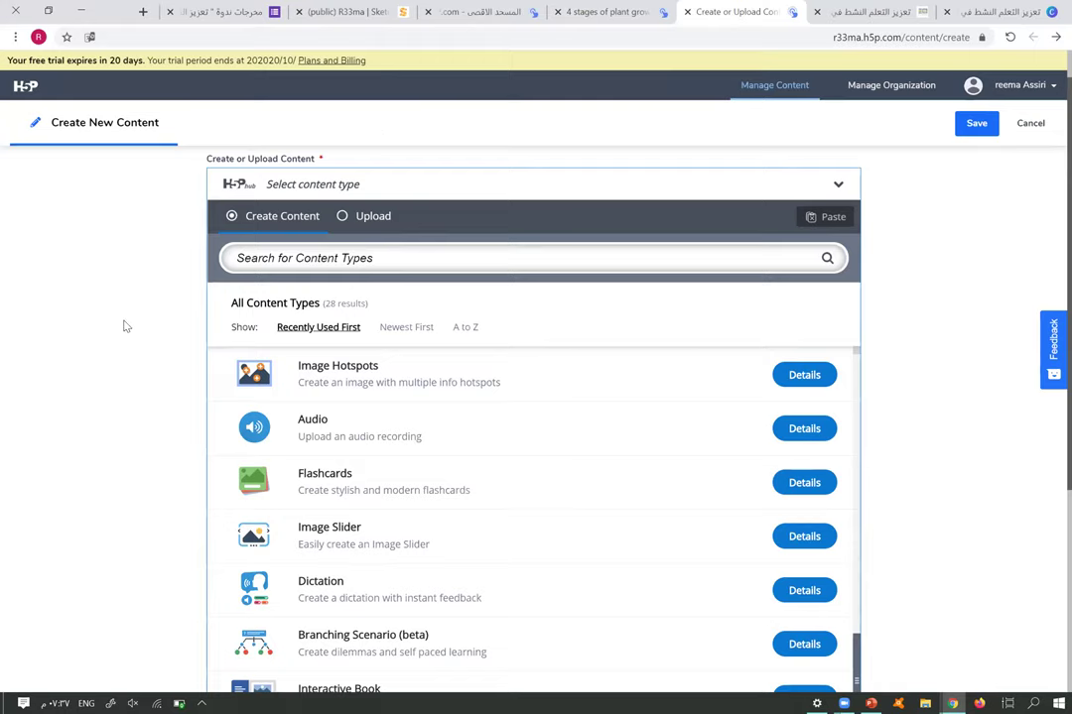
pyautogui.scroll(-2, 125, 327)
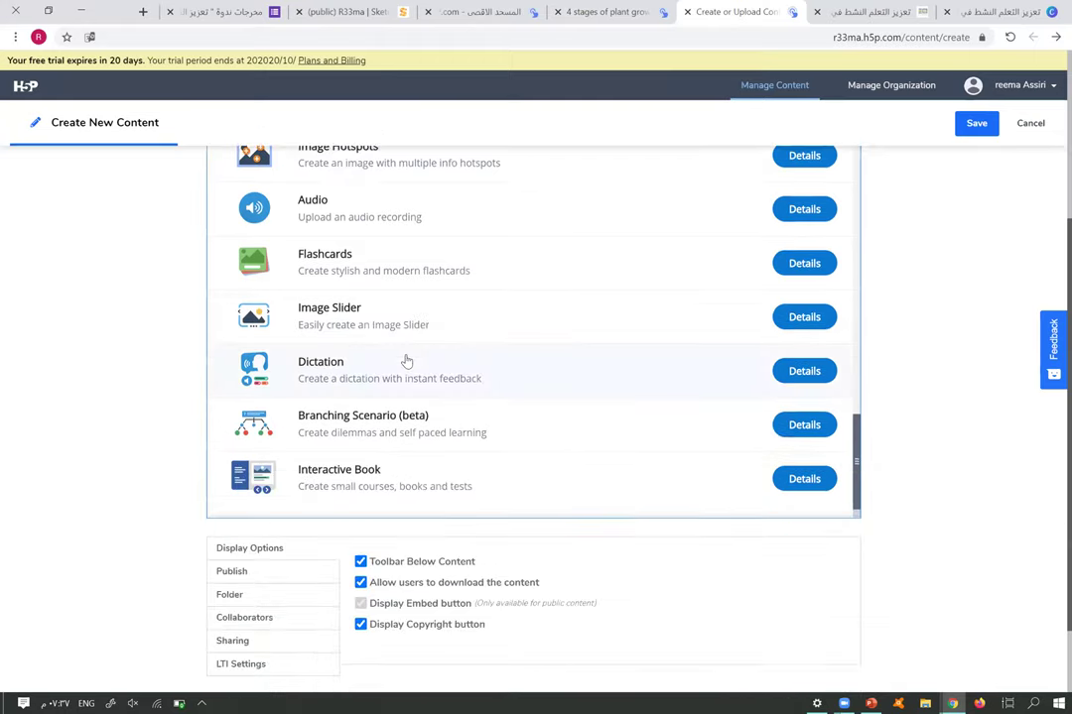
pyautogui.scroll(-1, 406, 361)
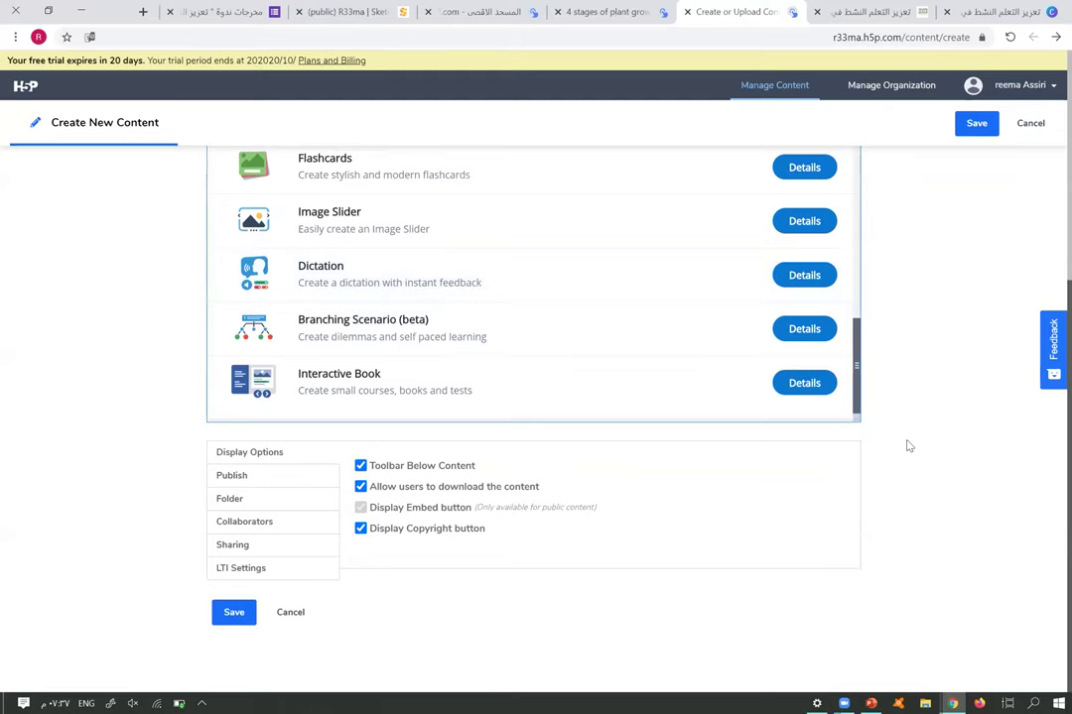
pyautogui.scroll(1, 905, 447)
pyautogui.moveTo(855, 436); pyautogui.dragTo(859, 178)
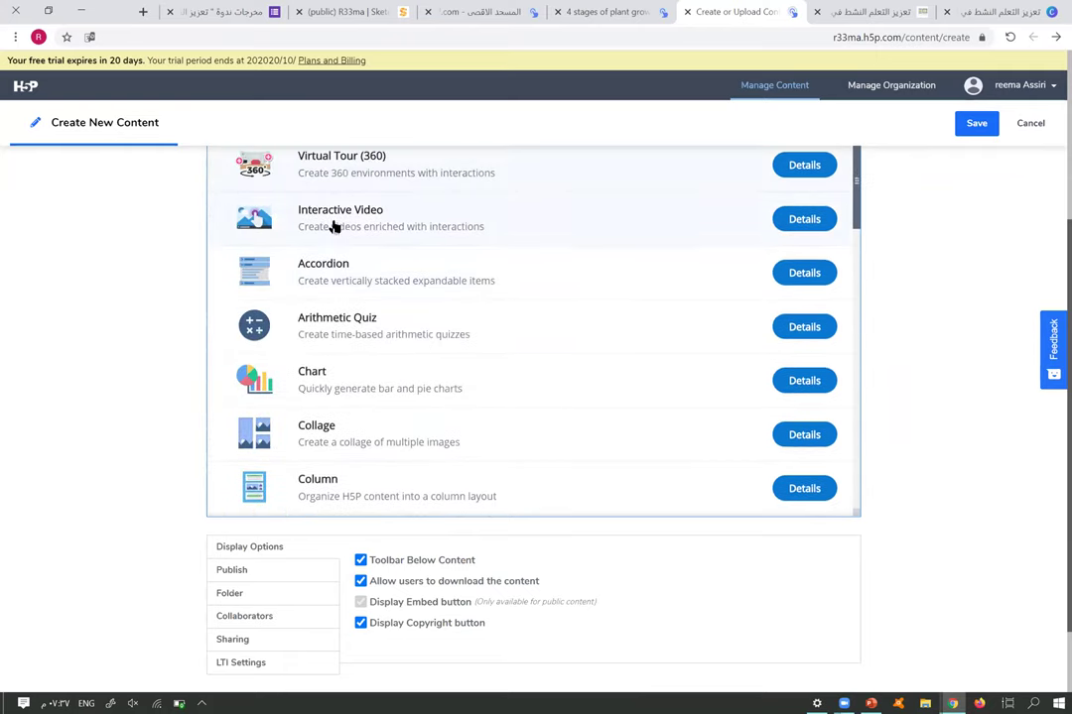
pyautogui.click(805, 220)
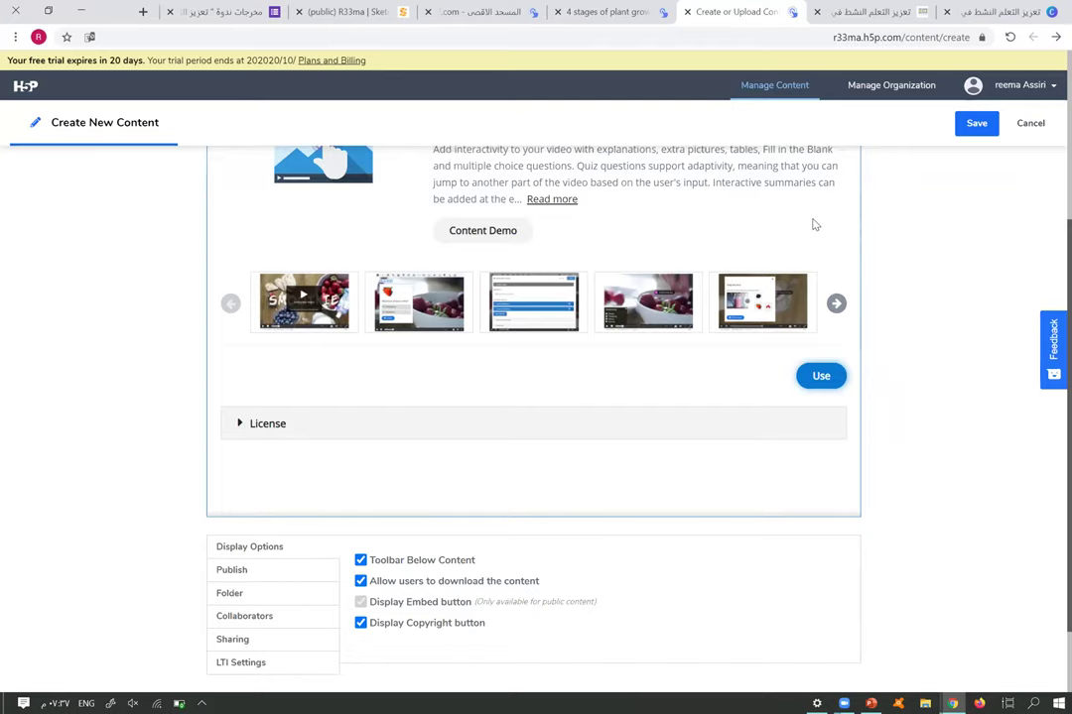
# Review the Interactive Video description and content demo, and choose Interactive Video as the content type
pyautogui.scroll(2, 921, 241)
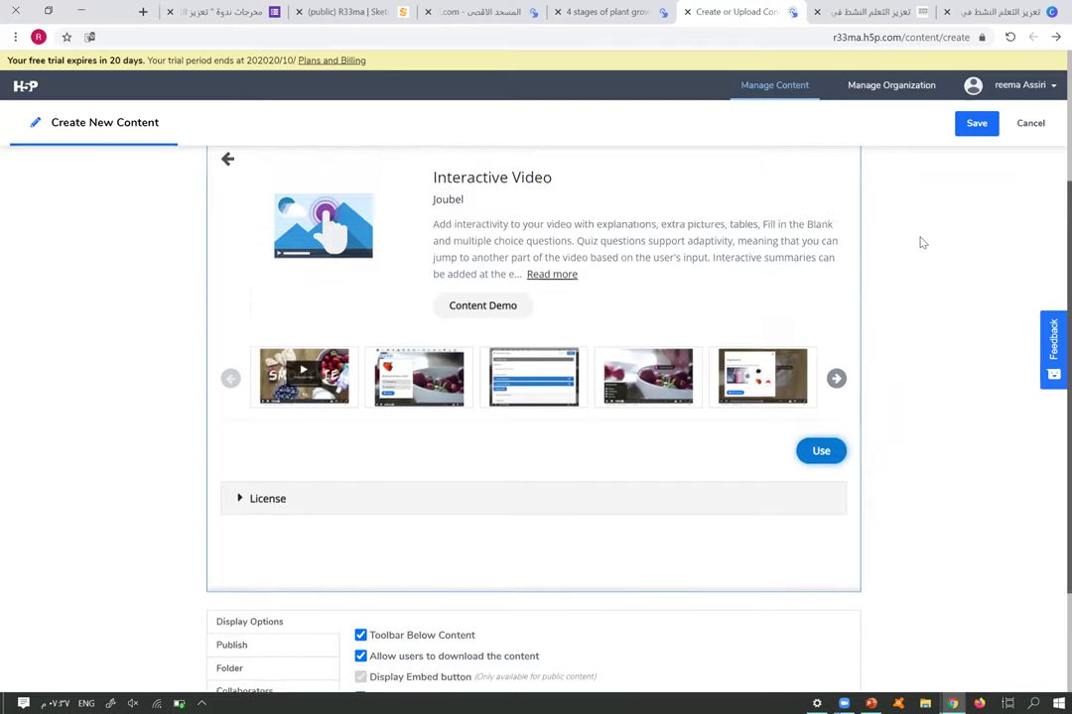
pyautogui.scroll(2, 590, 268)
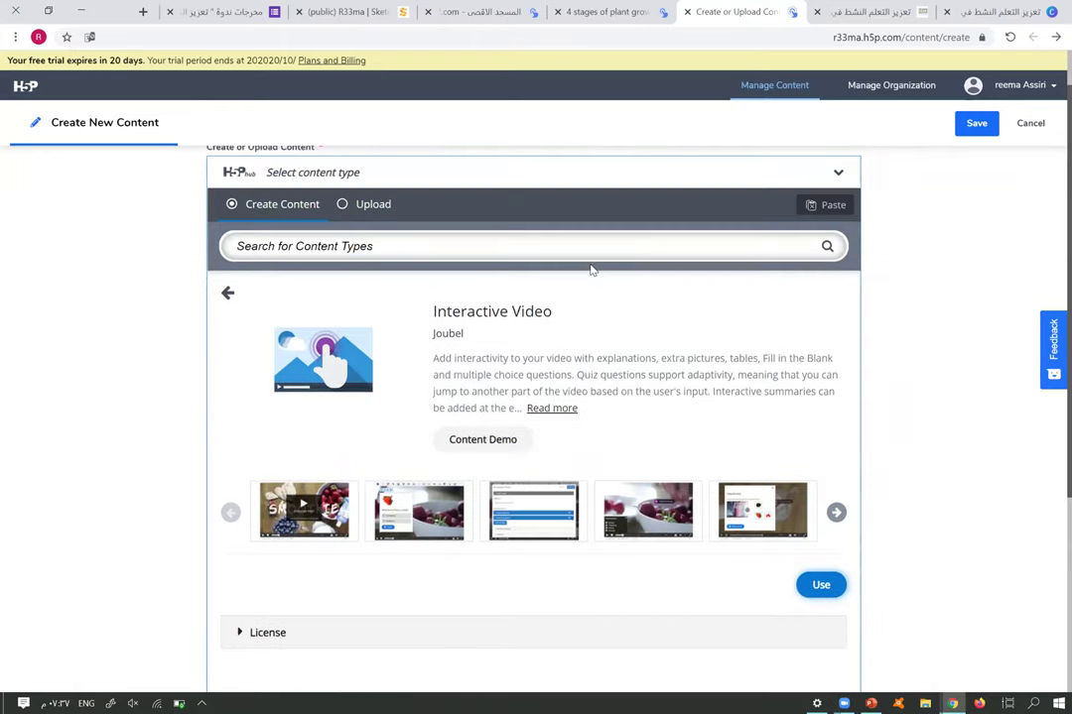
pyautogui.scroll(-1, 590, 268)
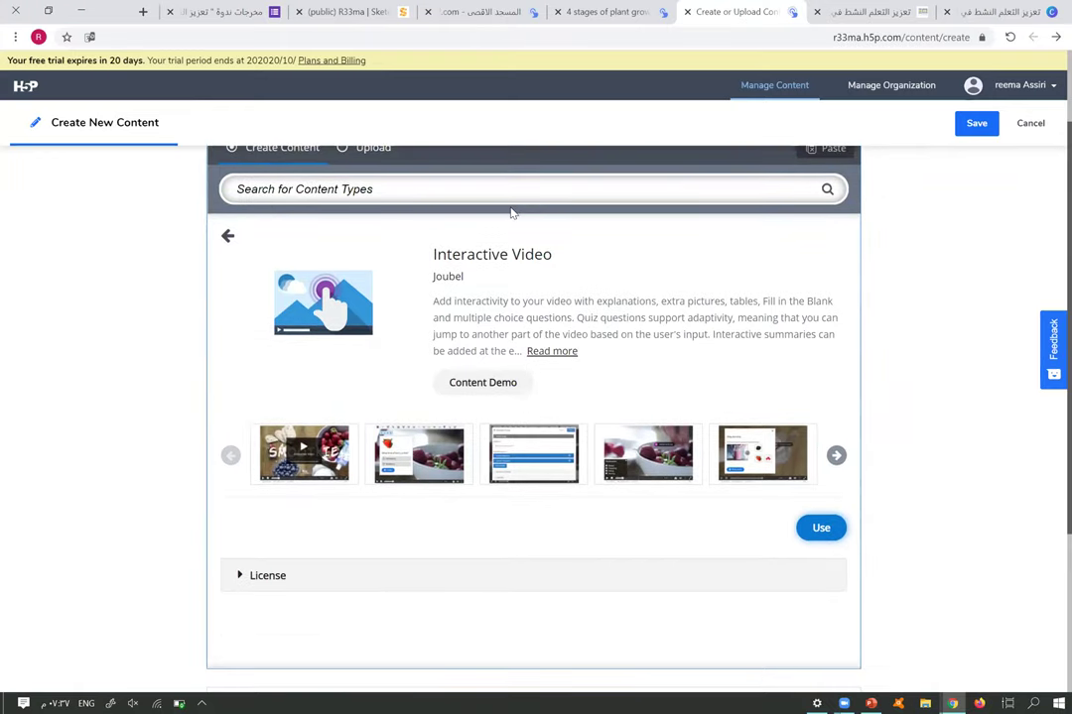
pyautogui.scroll(1, 512, 212)
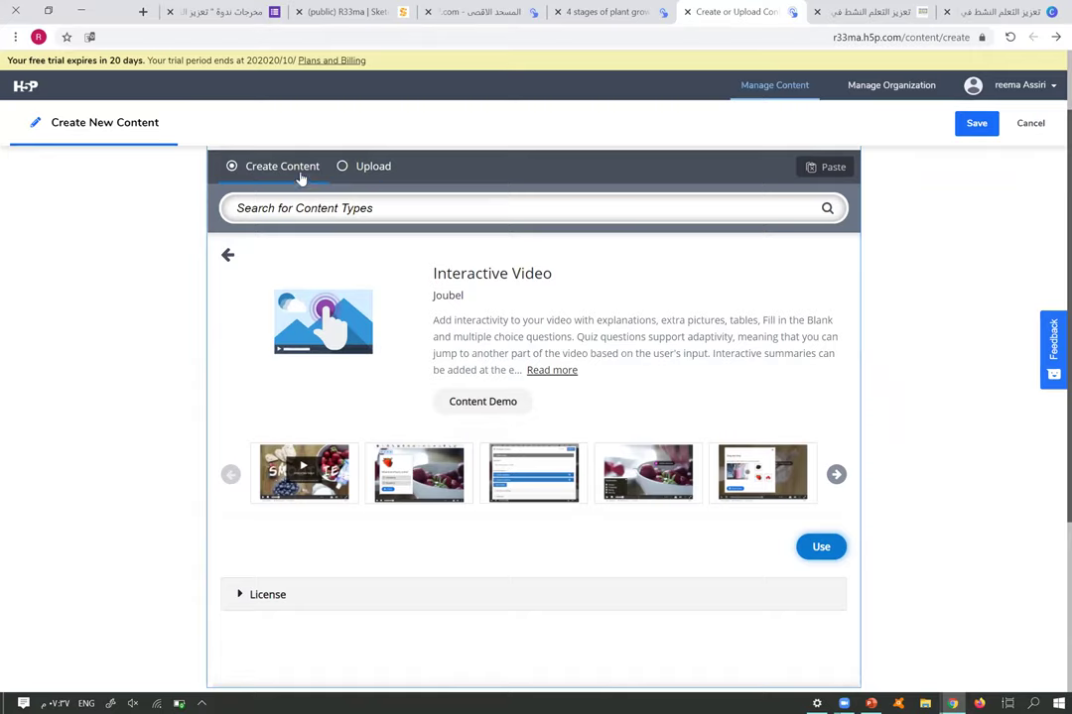
pyautogui.tripleClick(491, 275)
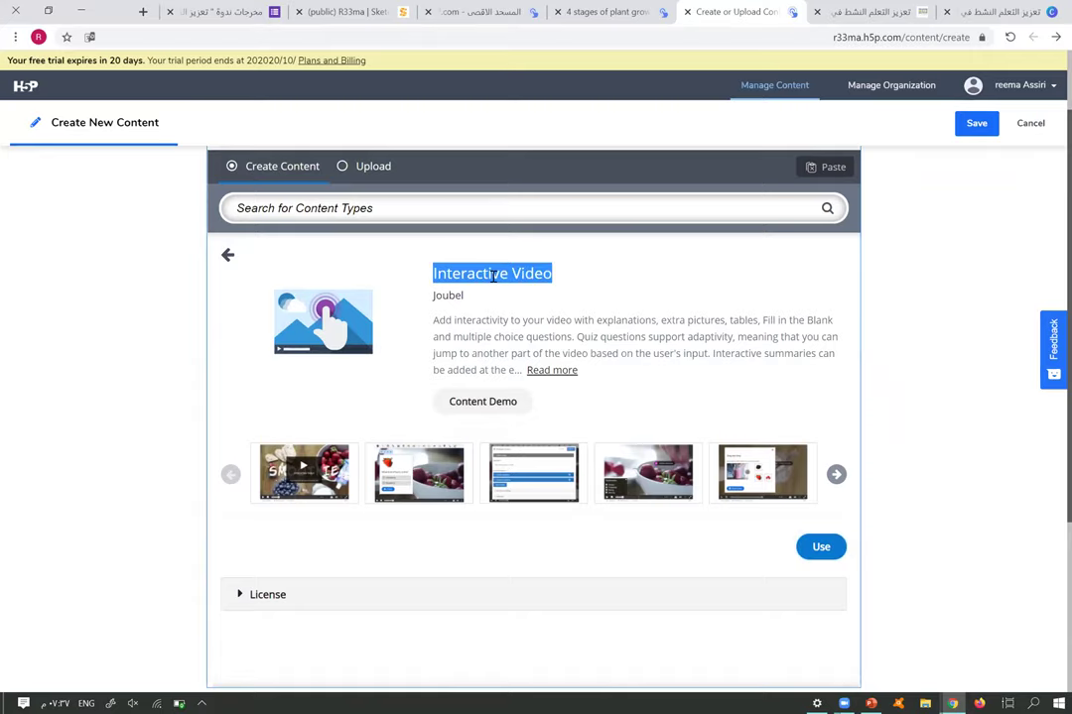
pyautogui.click(486, 402)
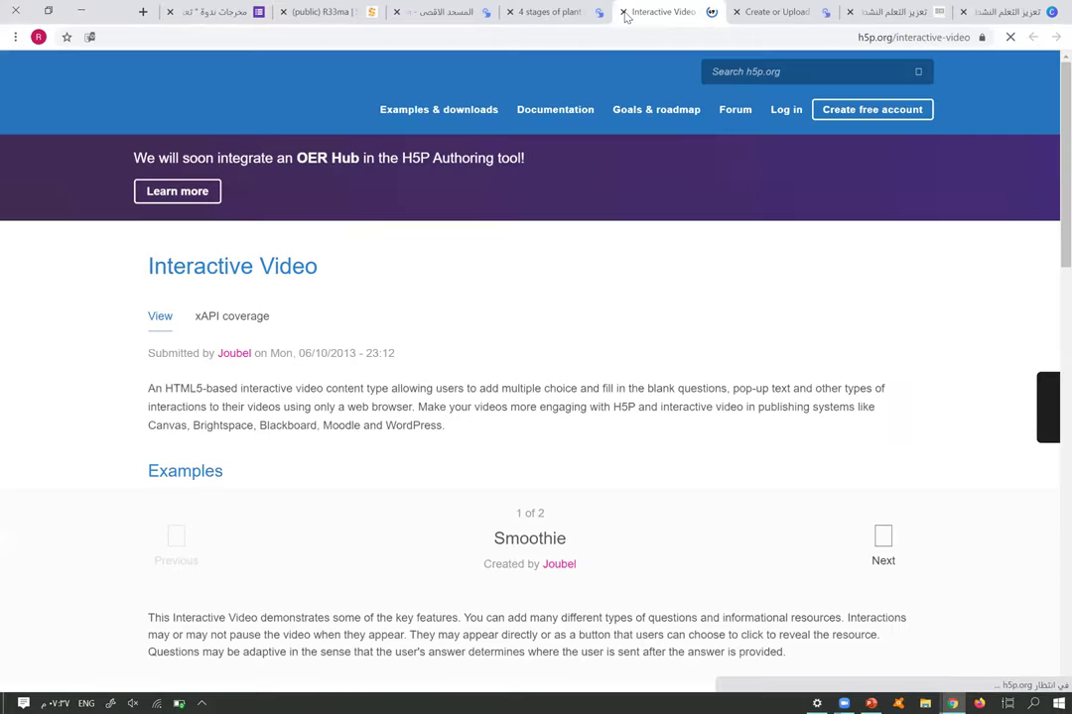
pyautogui.hotkey('ctrl', 'w')
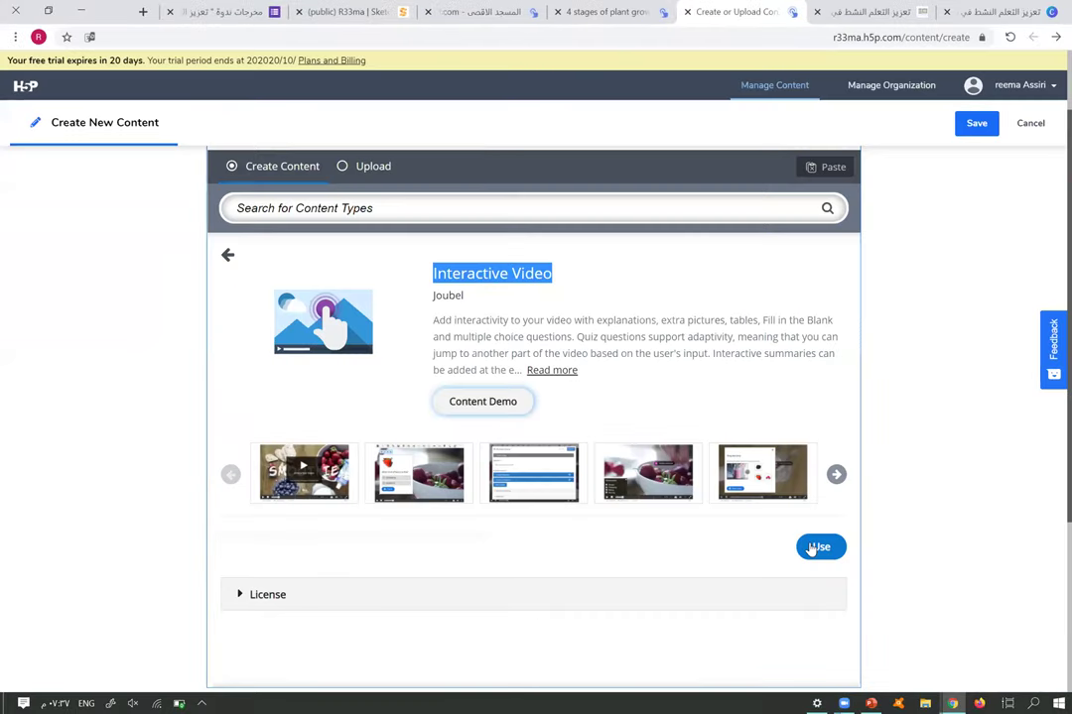
pyautogui.click(813, 549)
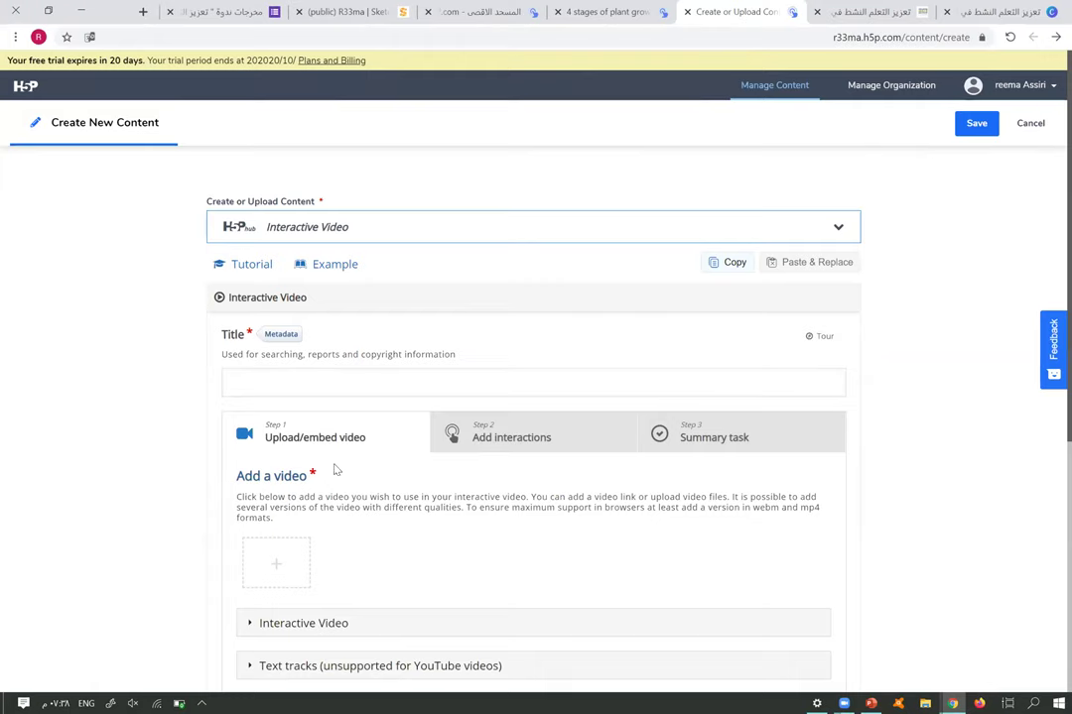
# Try to add a video to the interactive video from the copied webinar registration link
pyautogui.scroll(-3, 282, 391)
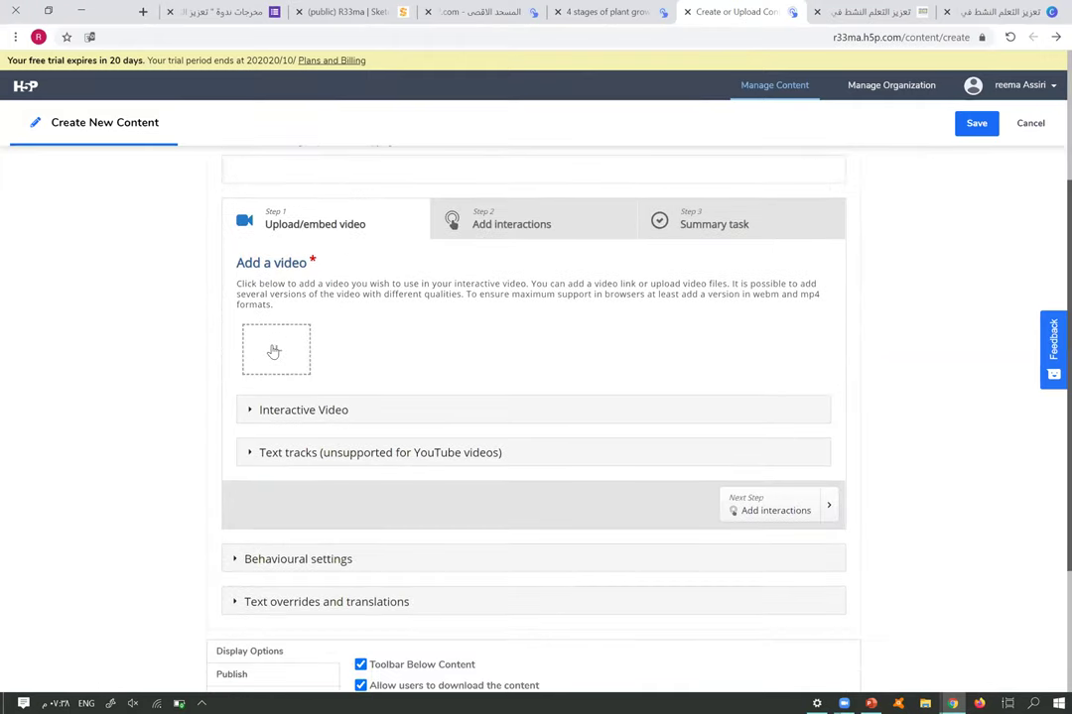
pyautogui.click(274, 351)
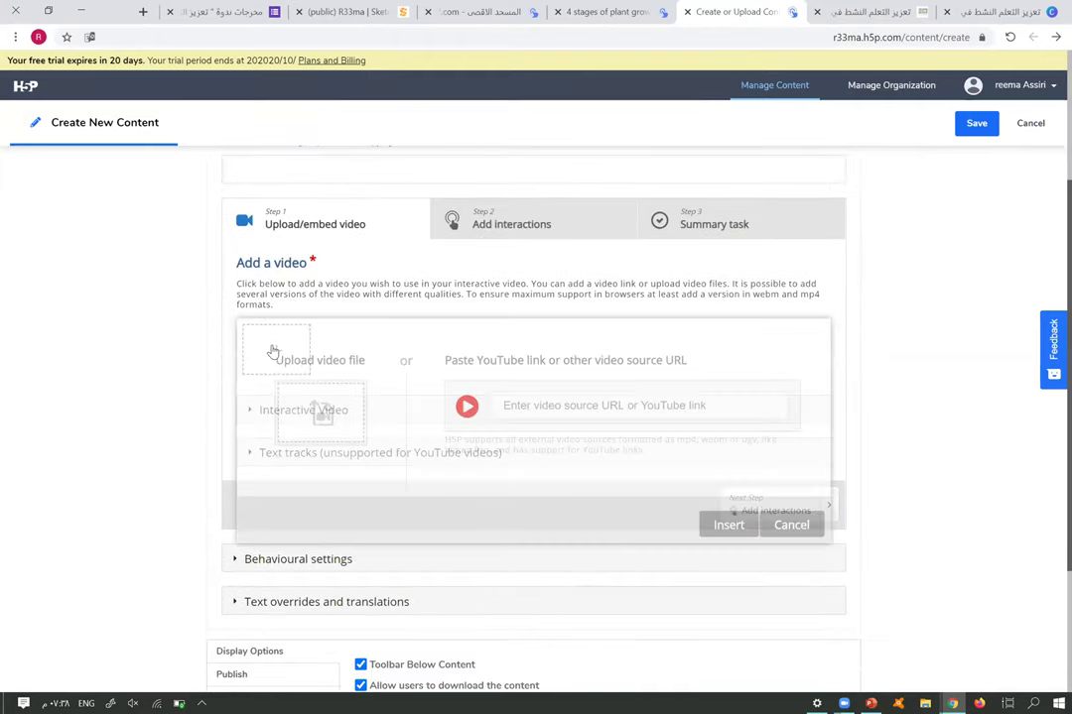
pyautogui.click(548, 411)
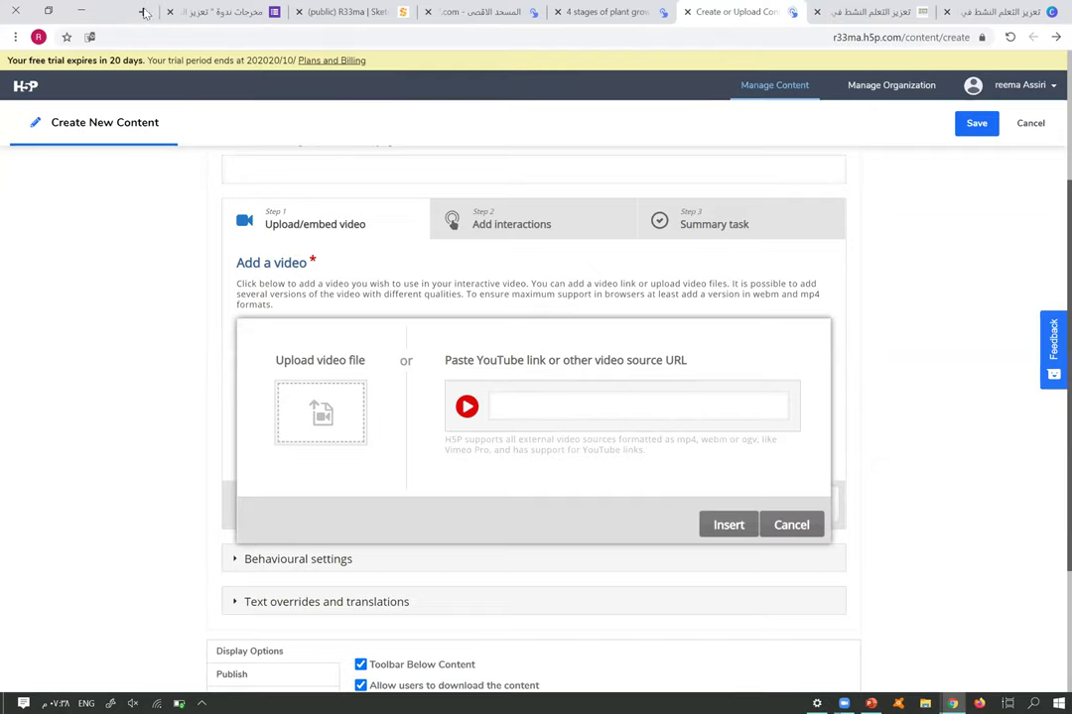
pyautogui.hotkey('ctrl', 'v')
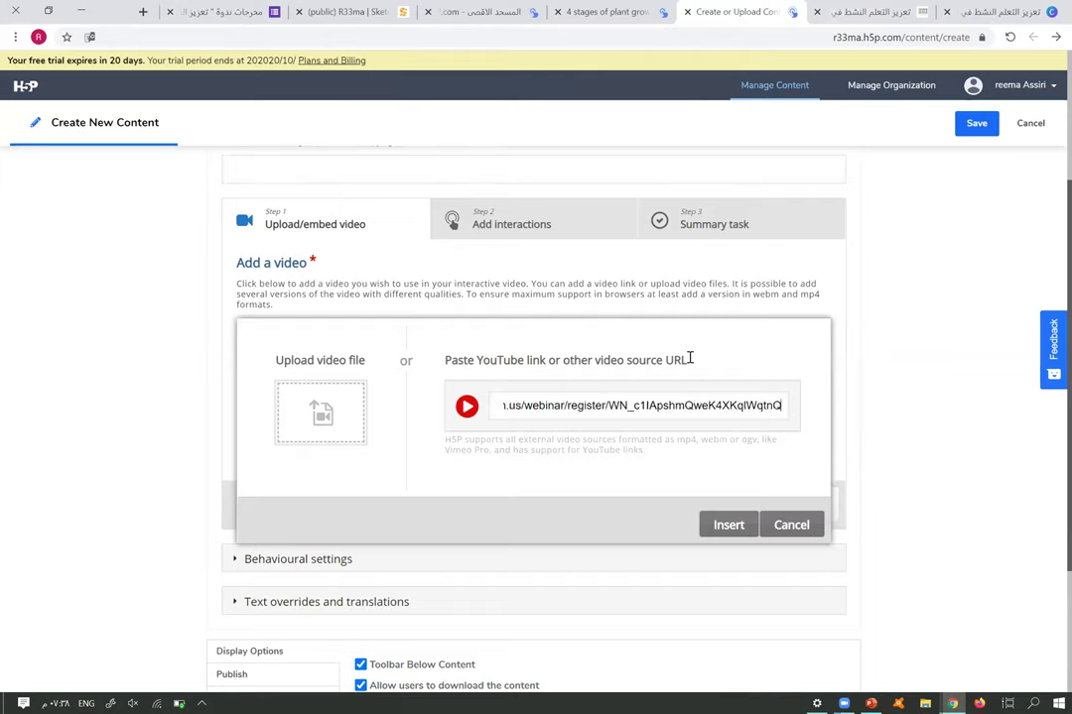
pyautogui.click(727, 526)
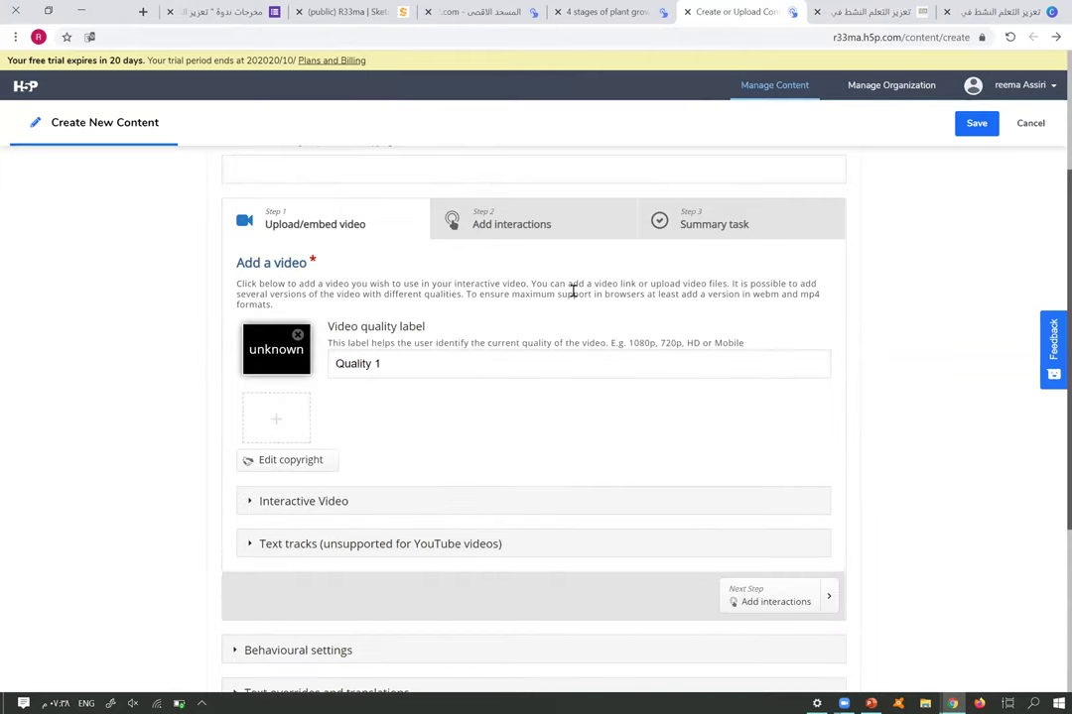
# Check the added source in the Add interactions step, and delete it from the Upload/embed video step
pyautogui.click(518, 224)
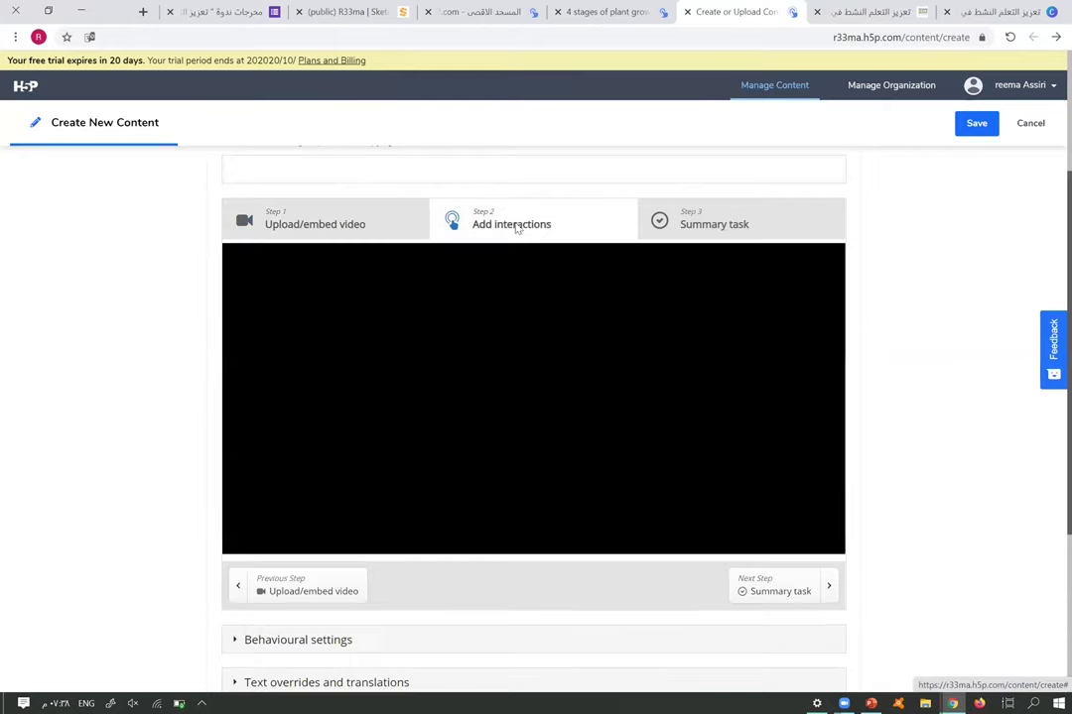
pyautogui.scroll(-2, 553, 380)
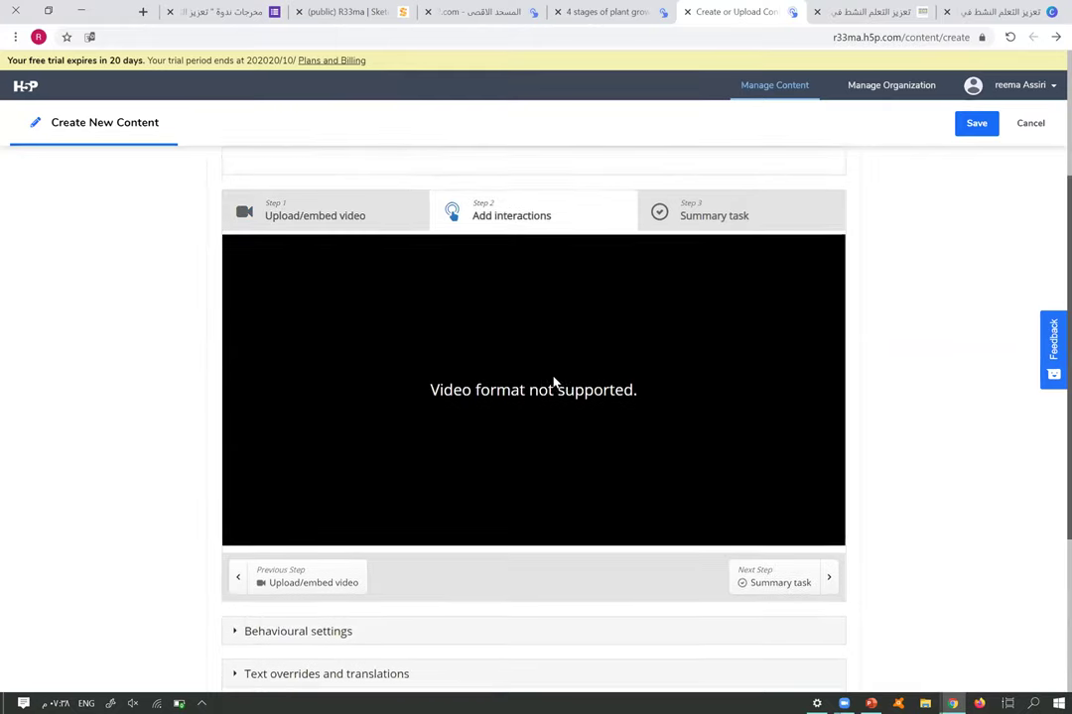
pyautogui.scroll(1, 324, 192)
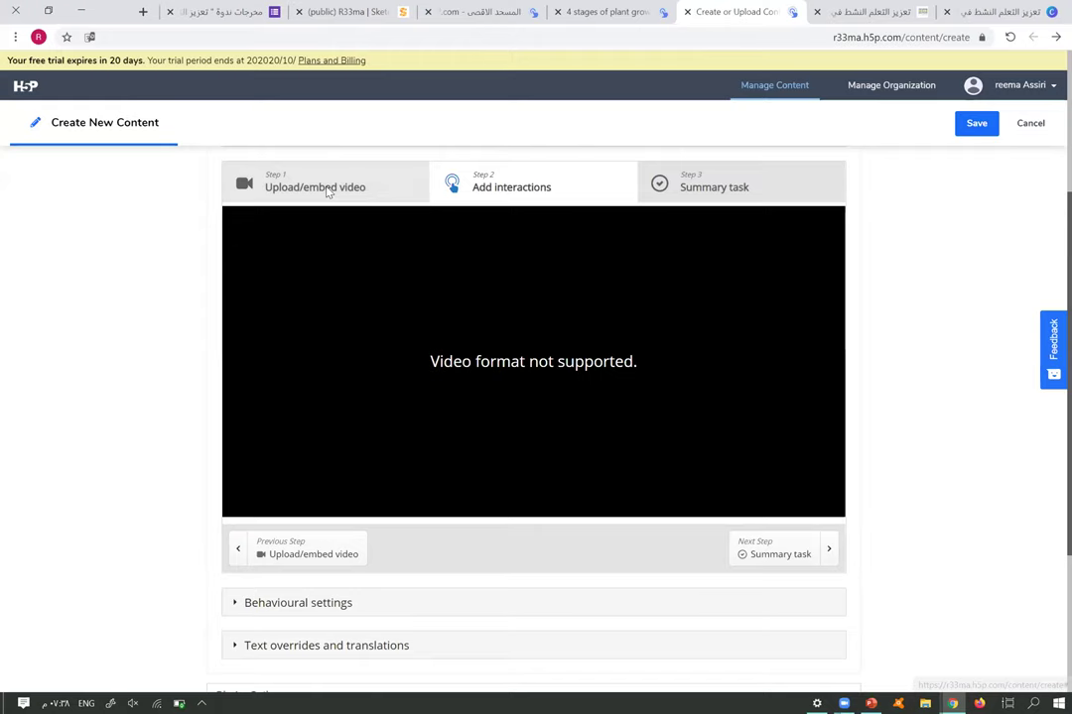
pyautogui.click(326, 189)
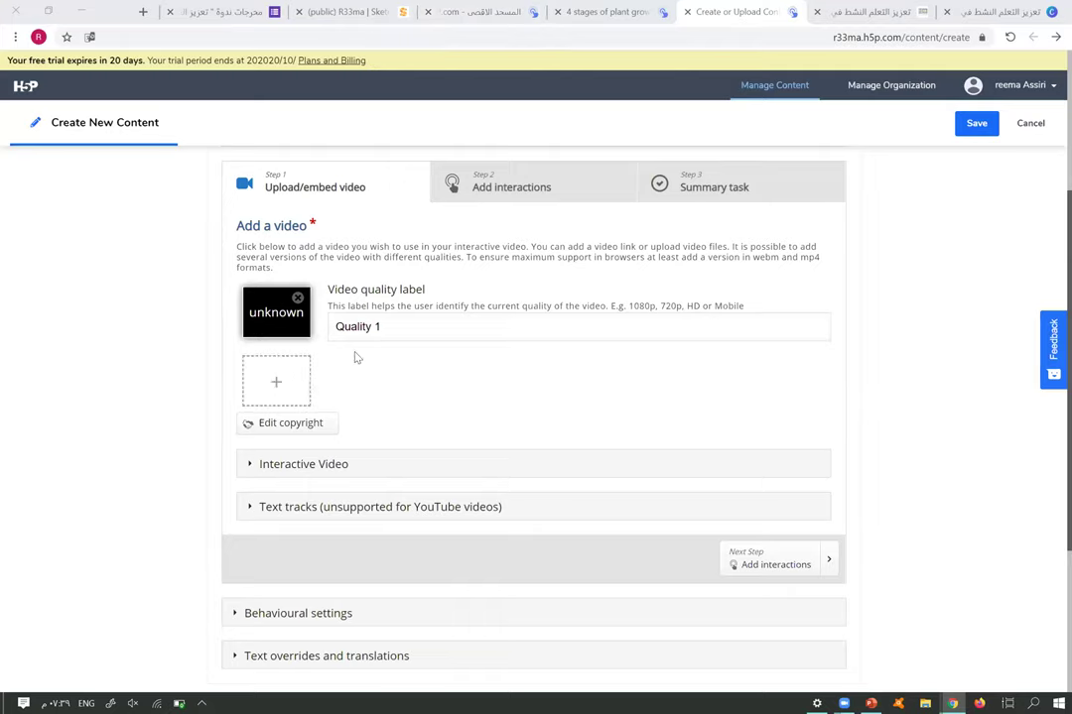
pyautogui.click(298, 297)
pyautogui.click(615, 394)
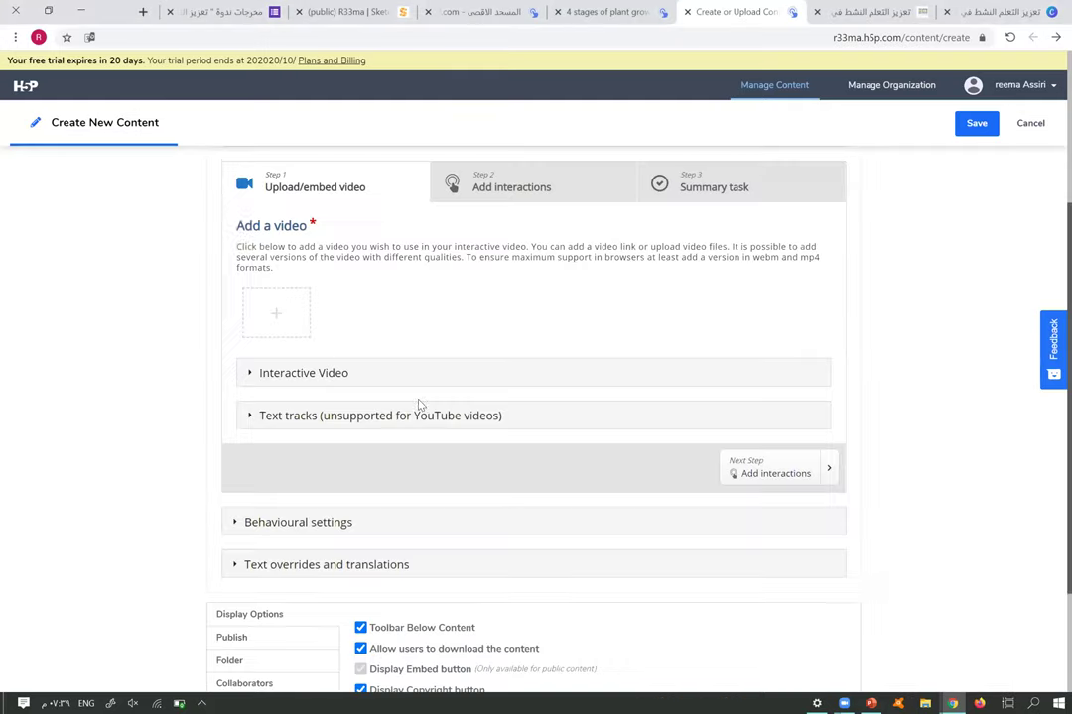
pyautogui.click(278, 315)
pyautogui.click(557, 369)
pyautogui.write('https://www.youtube.com/watch?v=vuW4uaJfN0')
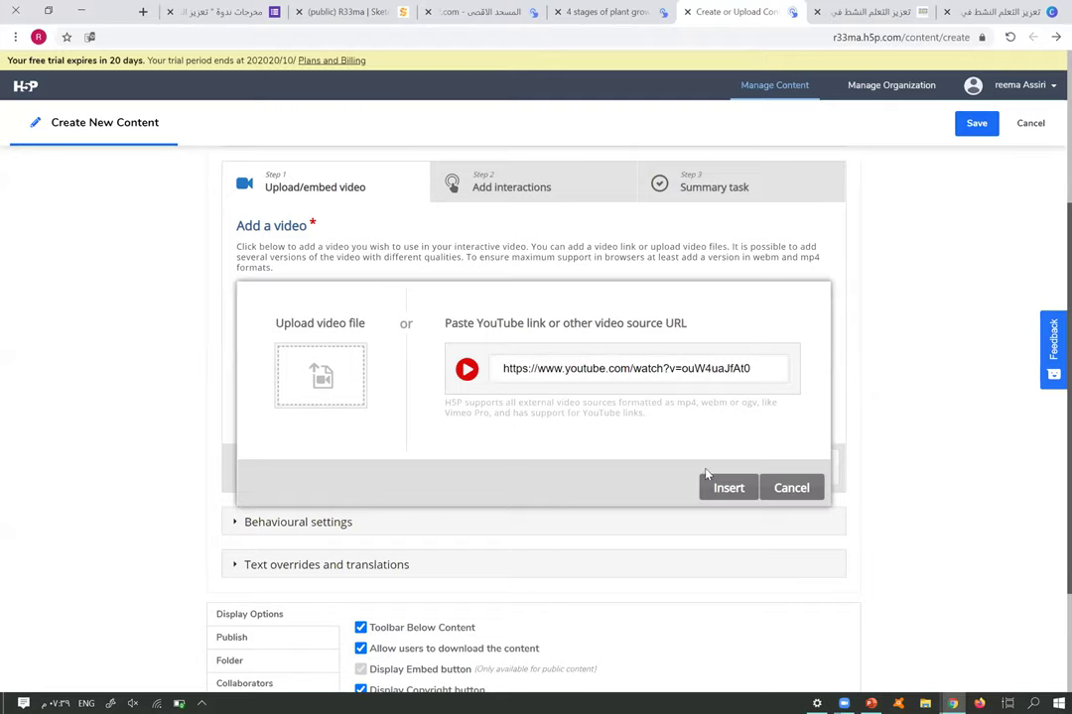
pyautogui.click(729, 489)
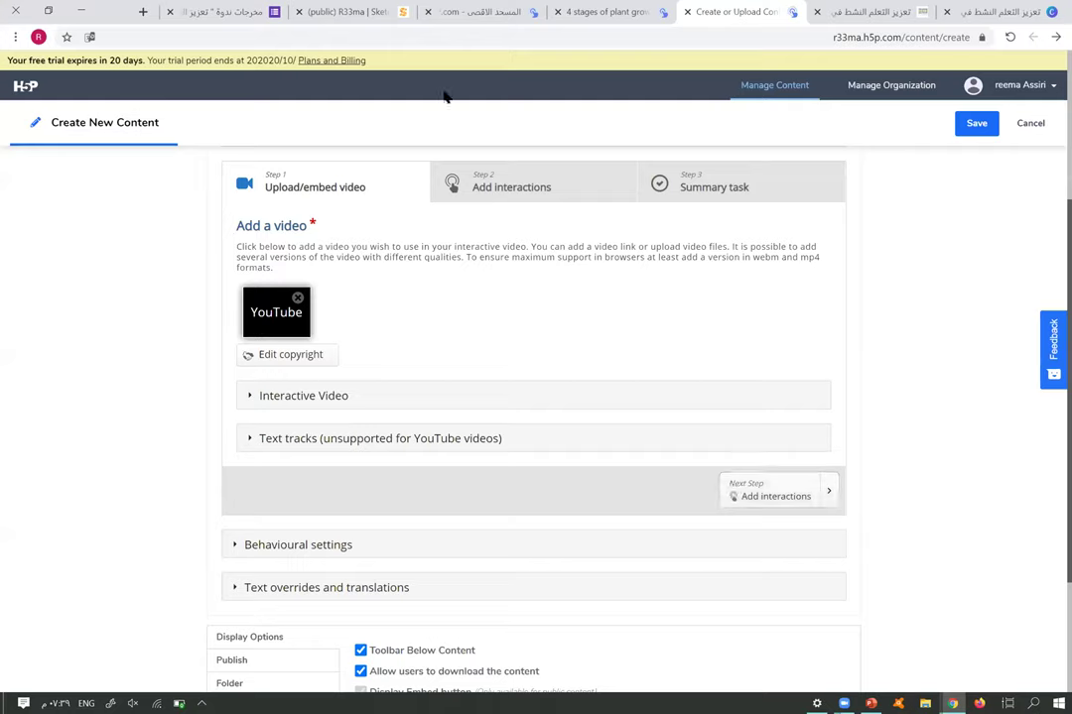
pyautogui.click(507, 179)
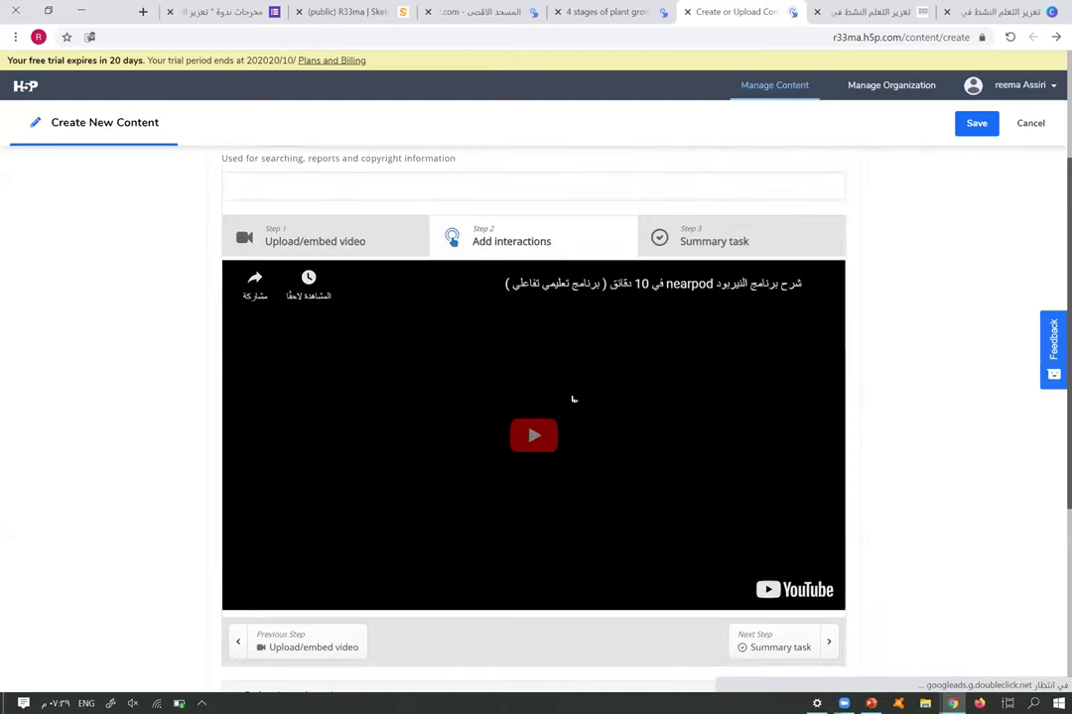
pyautogui.scroll(-2, 378, 421)
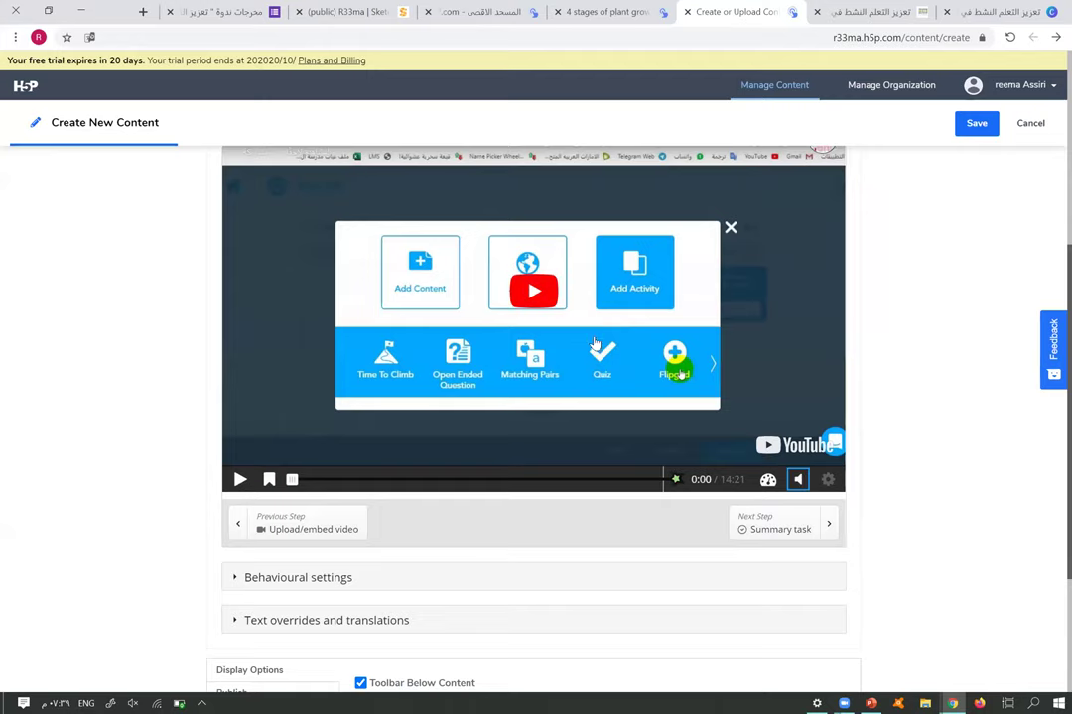
# Play the embedded video, jump ahead to about 1:47 and pause it there to place an interaction
pyautogui.click(382, 391)
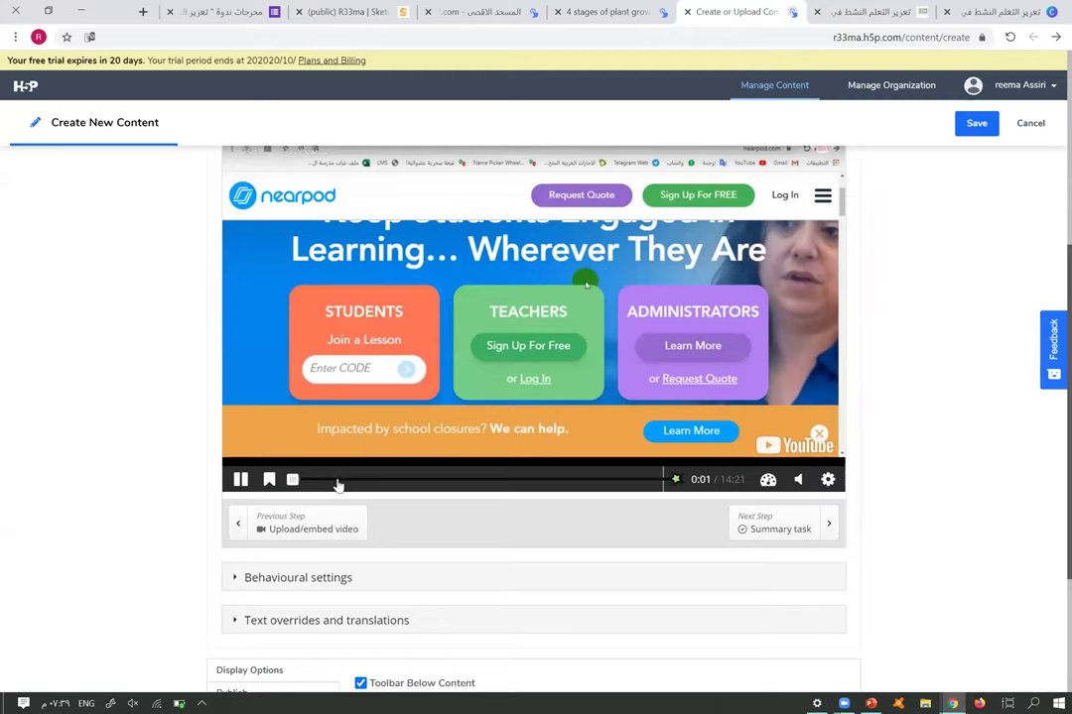
pyautogui.click(338, 480)
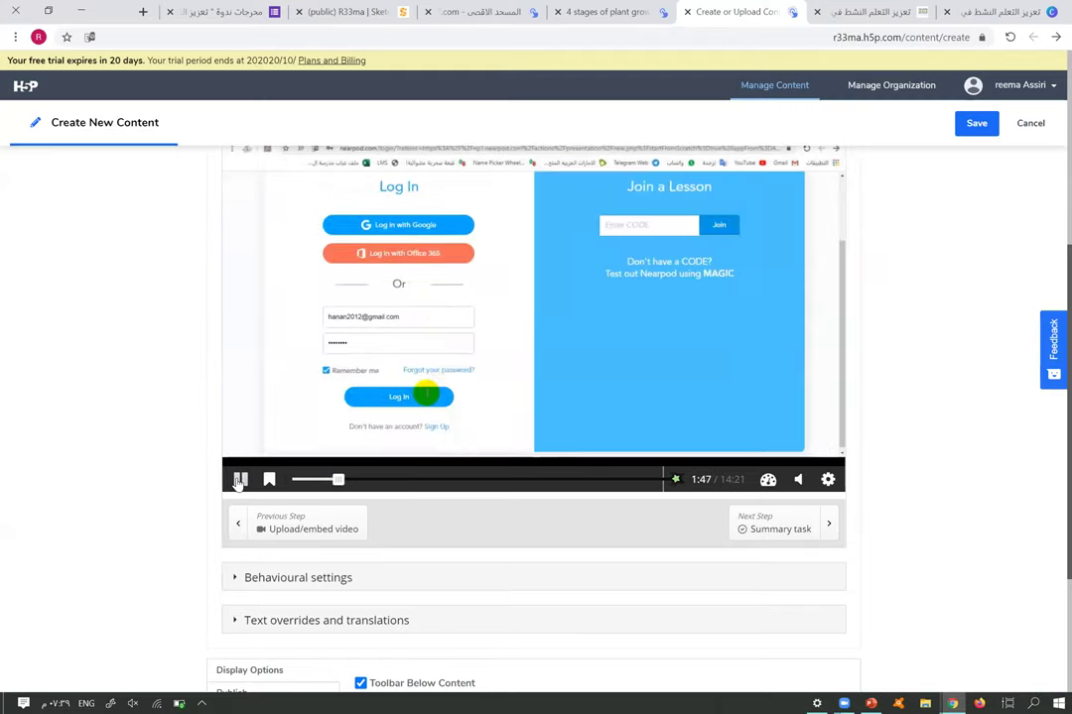
pyautogui.scroll(1, 612, 519)
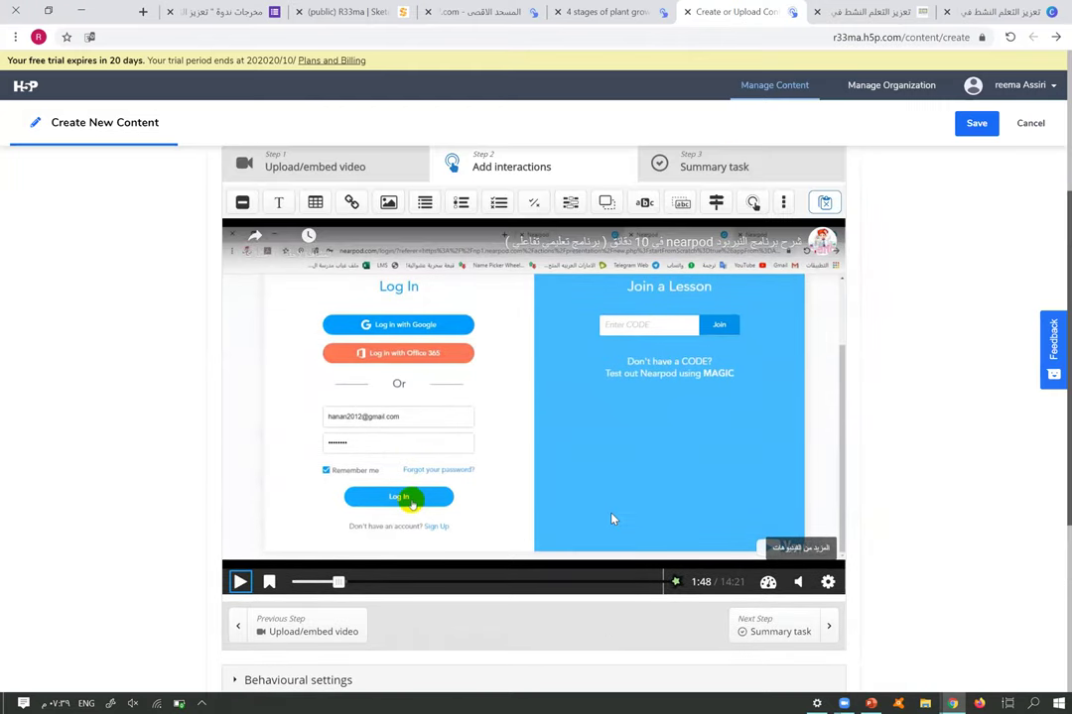
pyautogui.scroll(1, 536, 397)
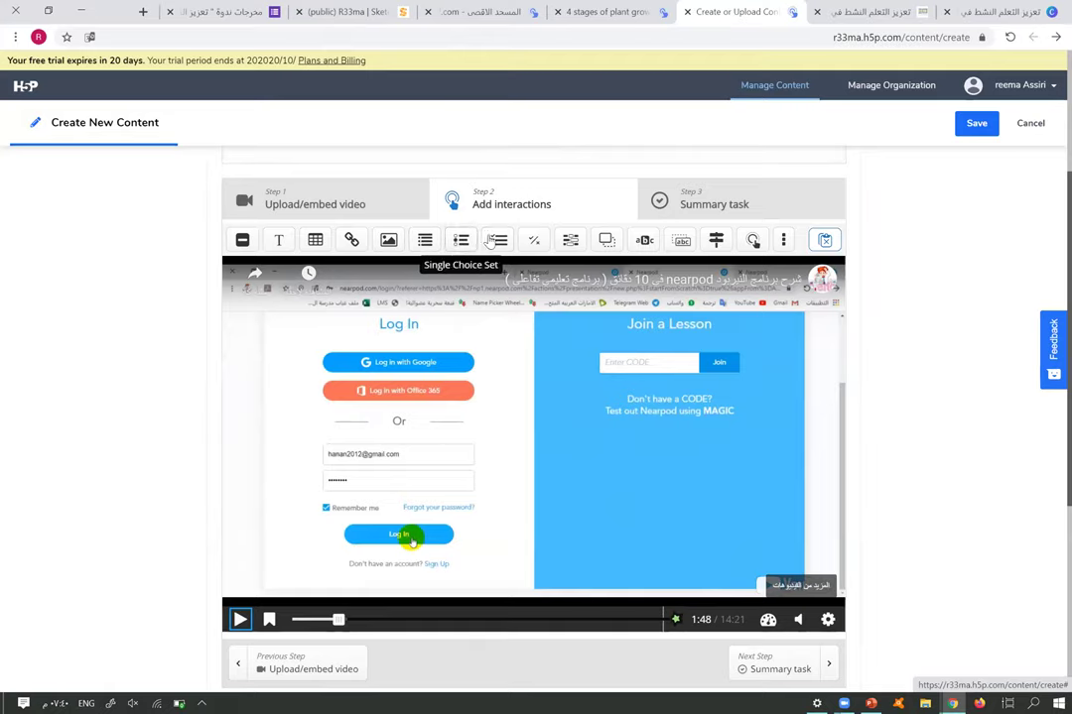
# Add a True/False Question interaction at this point of the video and label it hbvchvbcjmh
pyautogui.click(531, 240)
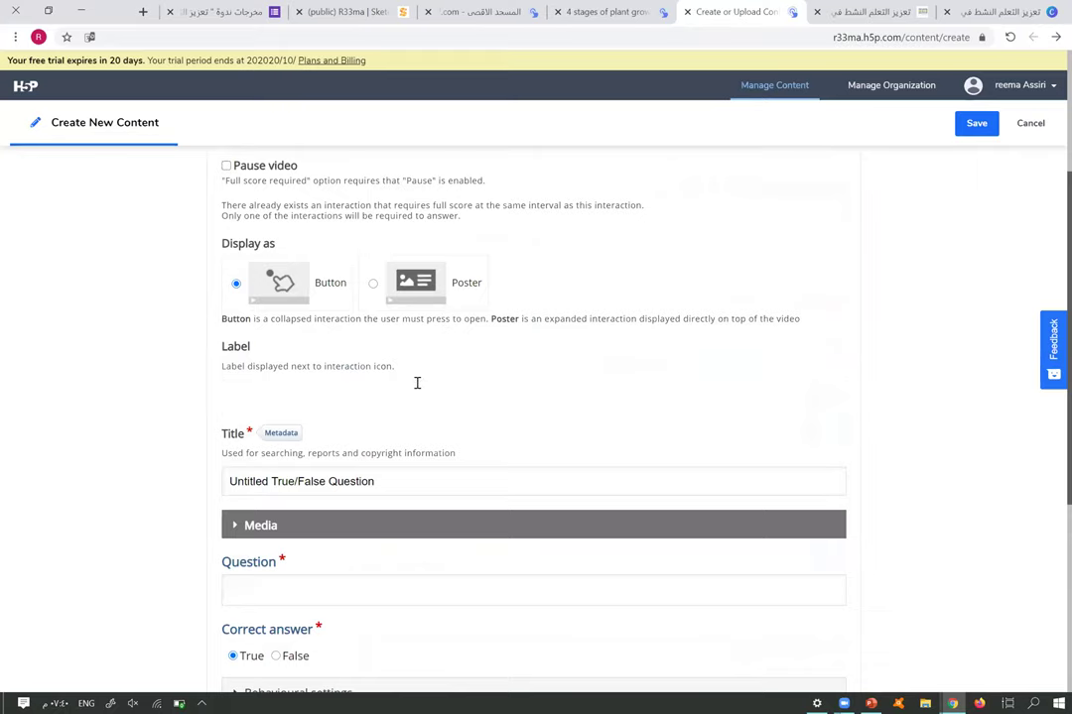
pyautogui.click(351, 392)
pyautogui.write('hbvchvbcjmh')
pyautogui.scroll(-2, 461, 444)
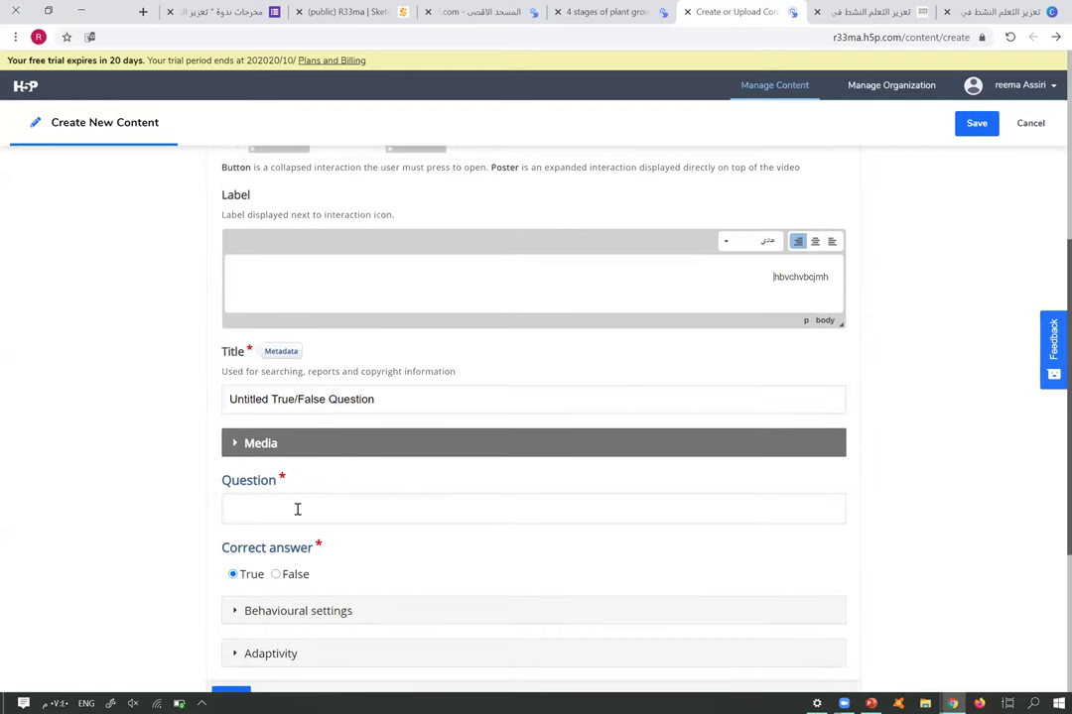
# Enter khjbjhv as the true/false question, finish the interaction and select it on the video
pyautogui.scroll(-3, 305, 298)
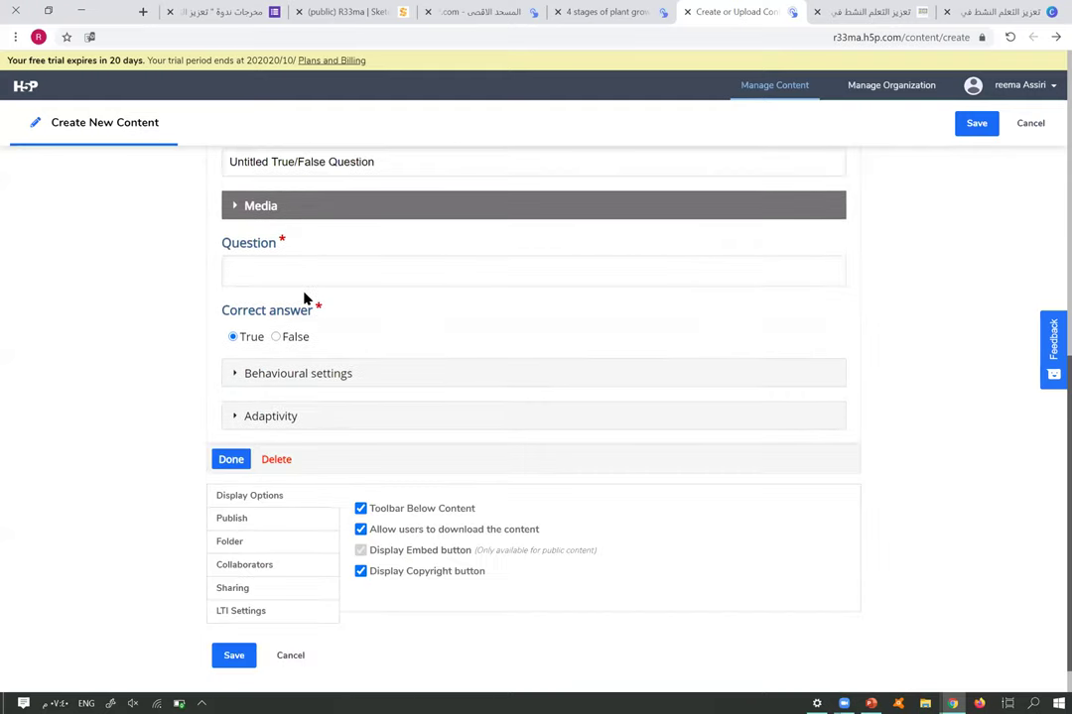
pyautogui.click(298, 268)
pyautogui.write('khjbjhv')
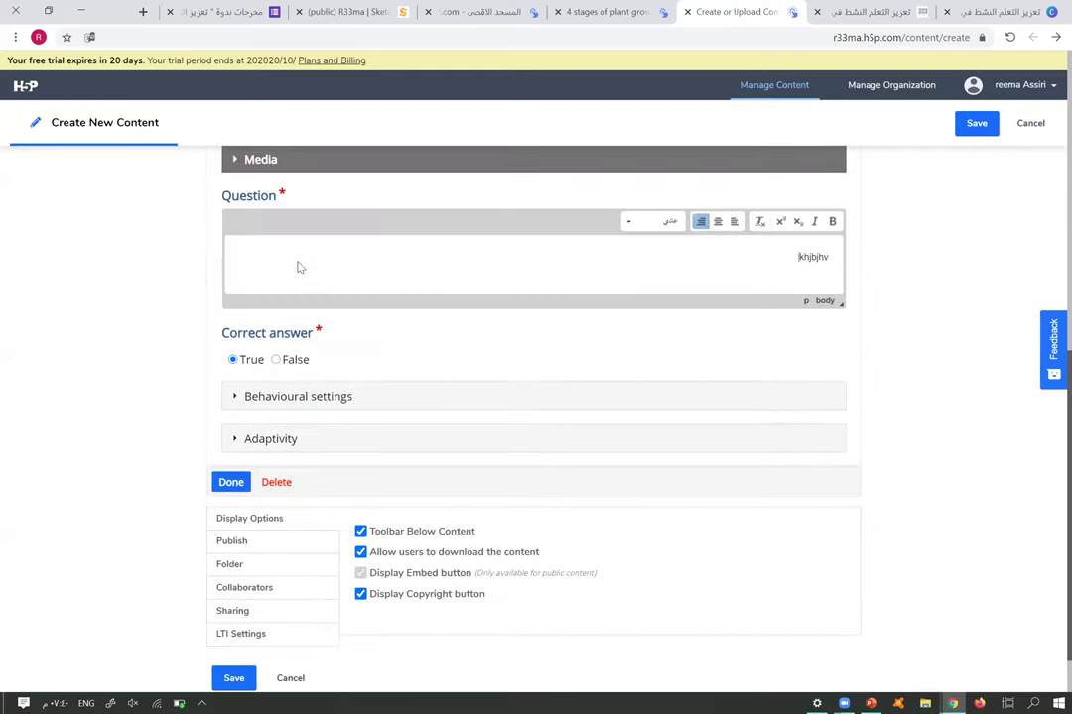
pyautogui.scroll(-1, 218, 437)
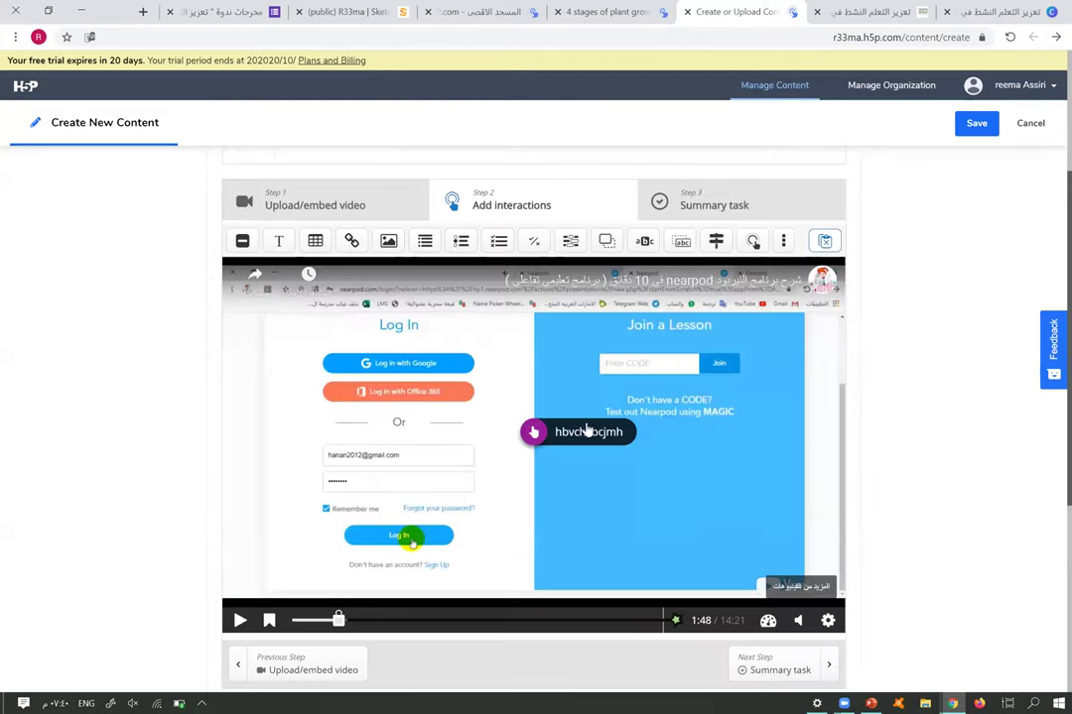
pyautogui.click(534, 437)
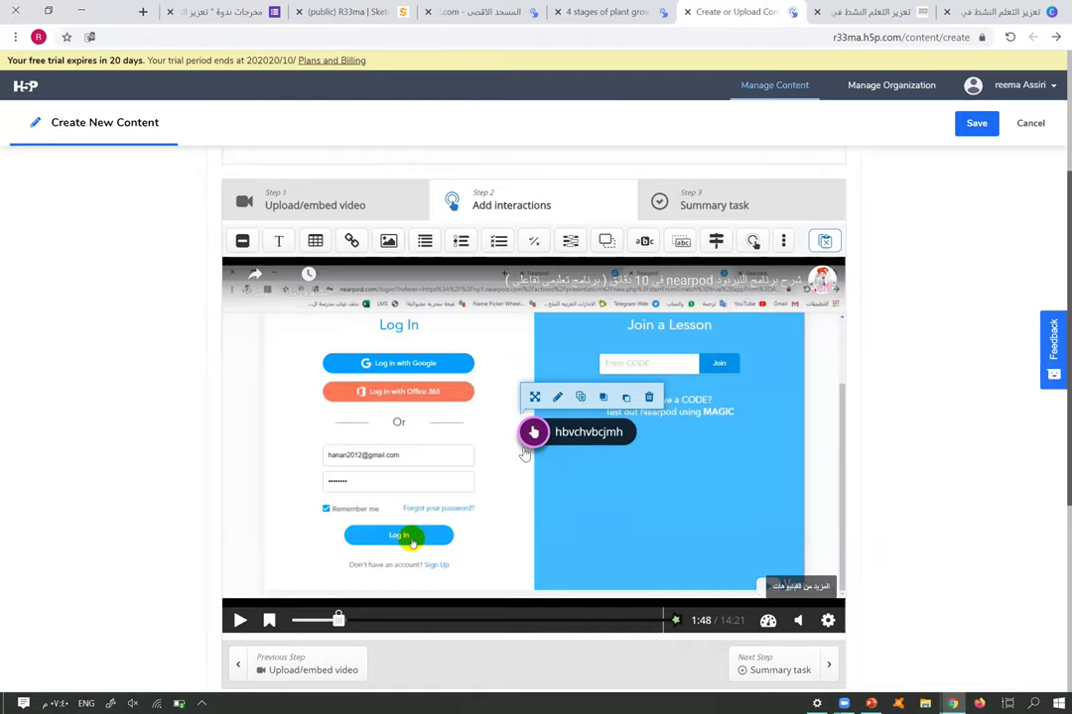
# Give the interactive video the title rr and save it
pyautogui.scroll(-4, 524, 454)
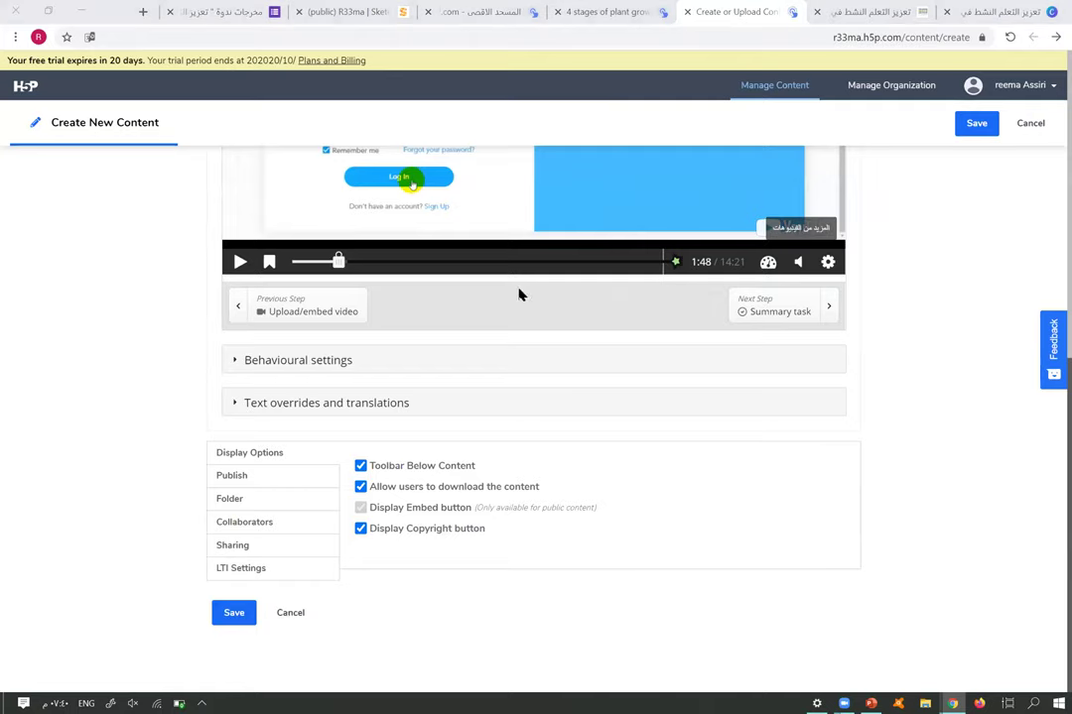
pyautogui.click(248, 613)
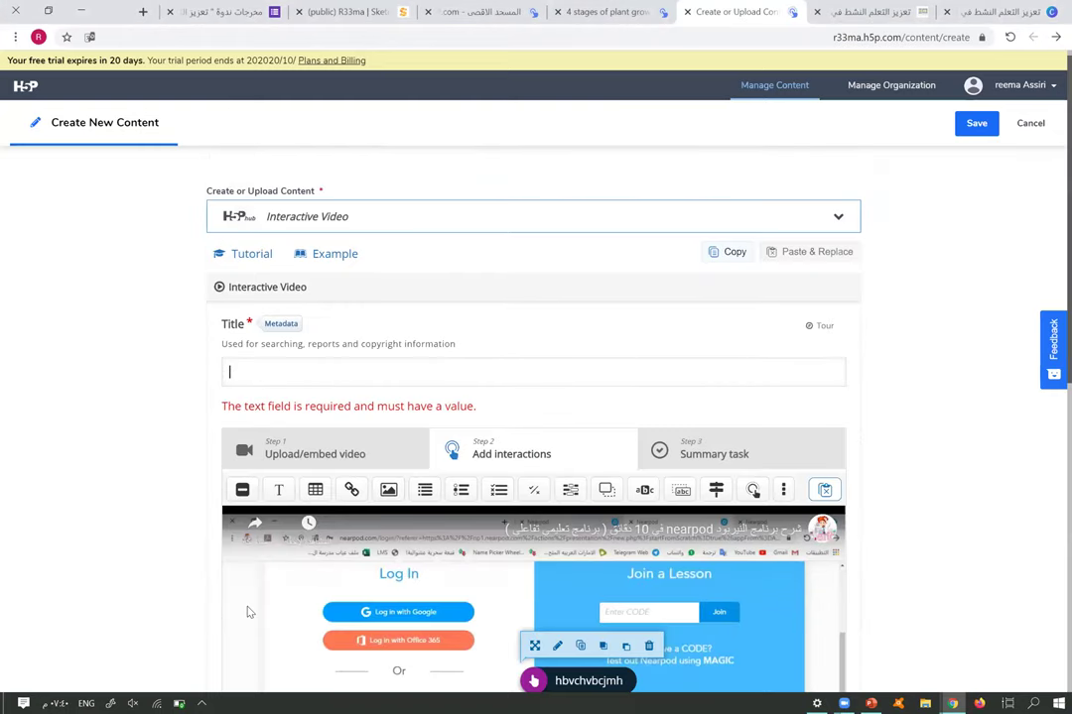
pyautogui.write('rr')
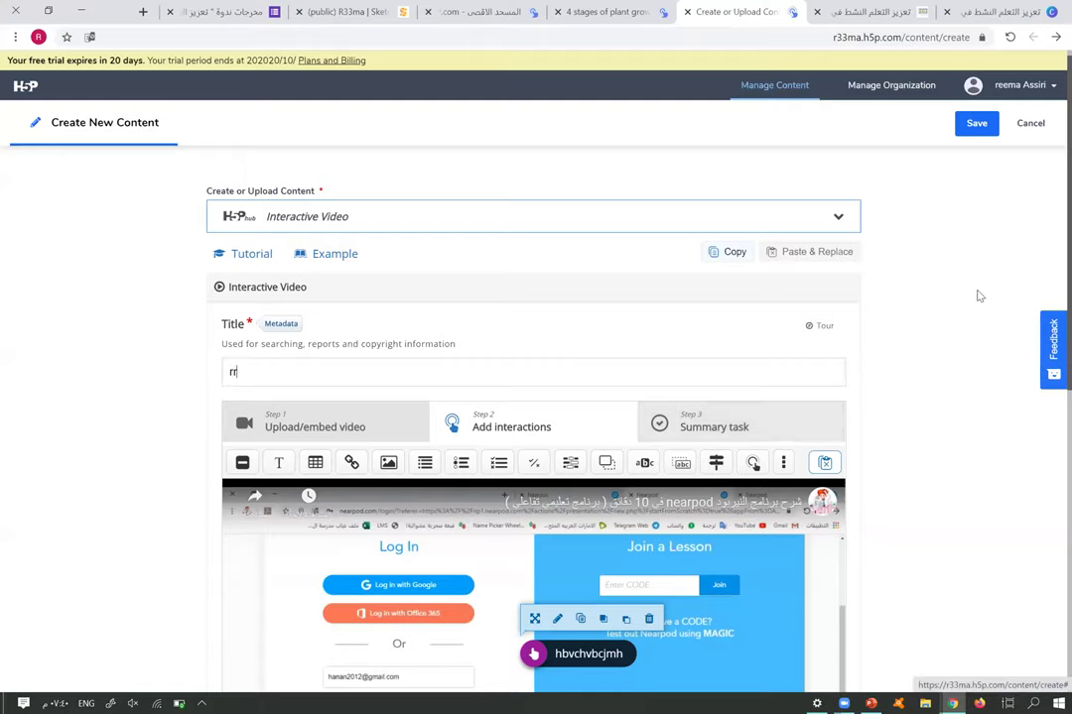
pyautogui.scroll(-3, 685, 410)
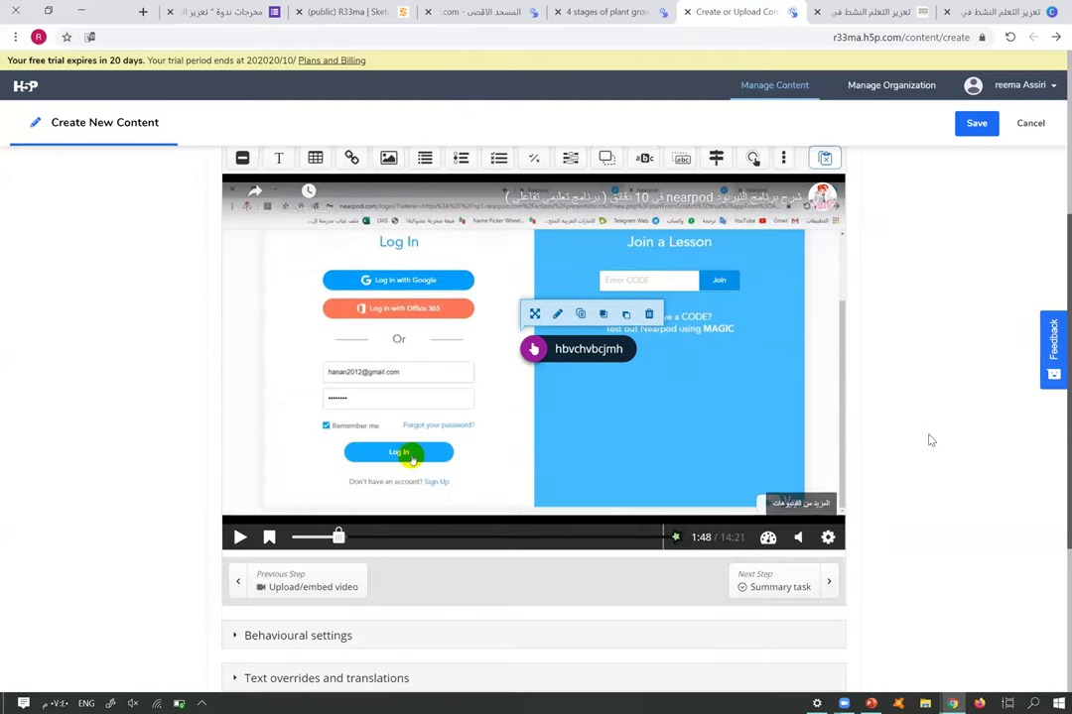
pyautogui.scroll(-3, 928, 438)
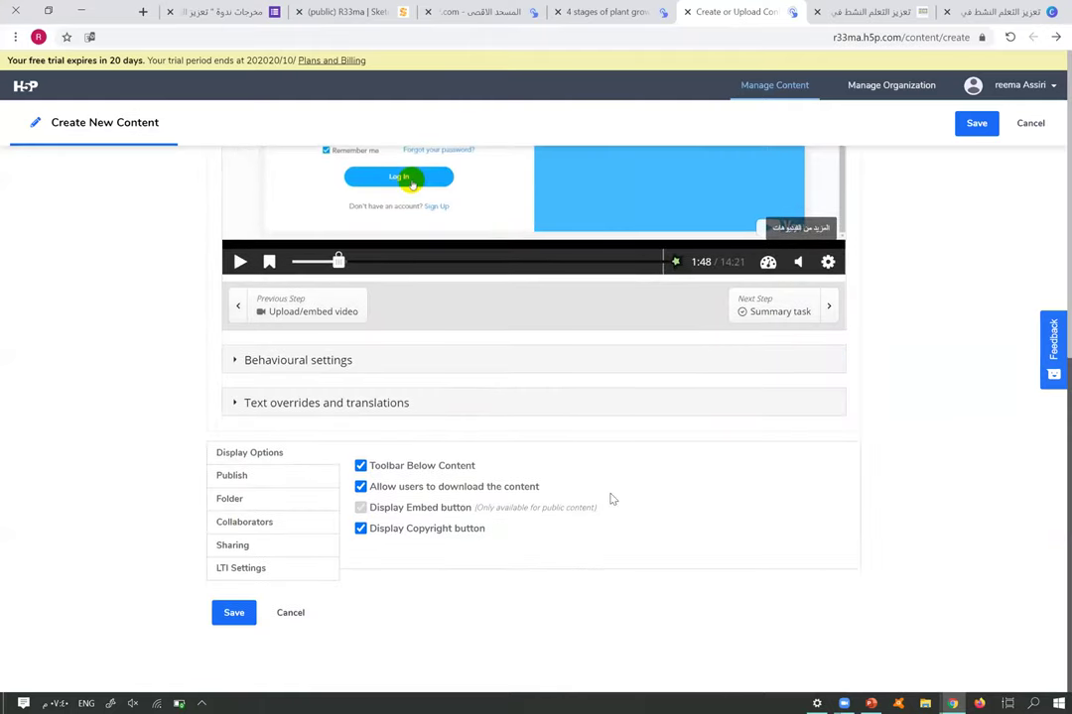
pyautogui.click(233, 613)
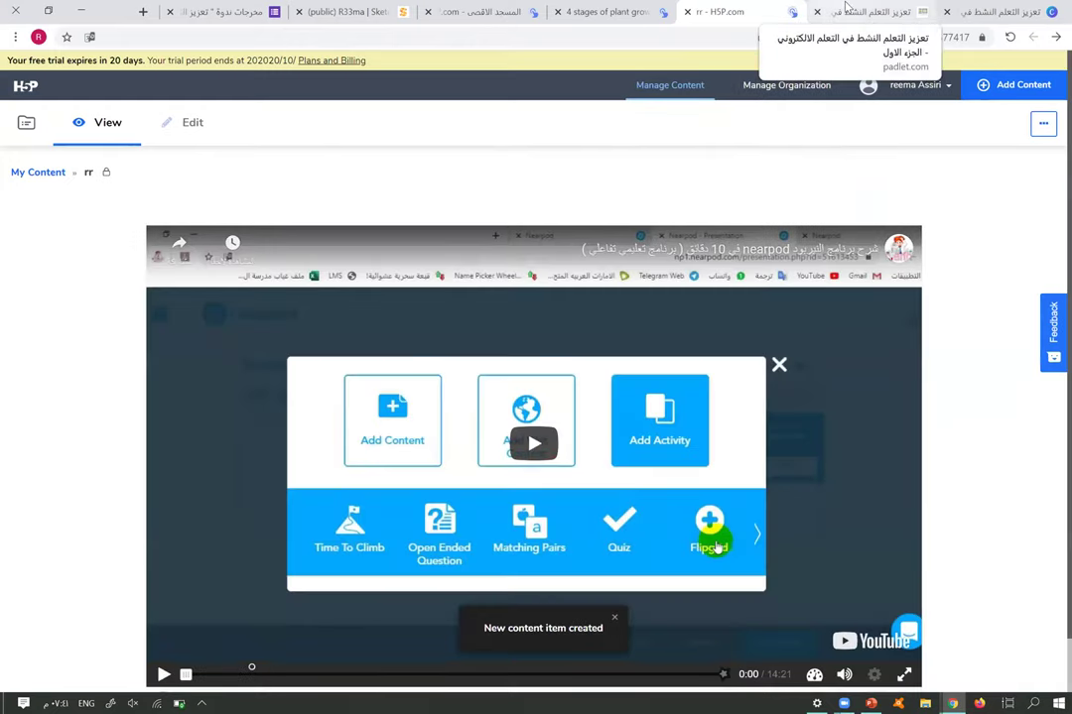
# Preview the saved video from about the three-minute mark, rewind to the question interaction and pause at 1:53
pyautogui.scroll(-1, 477, 421)
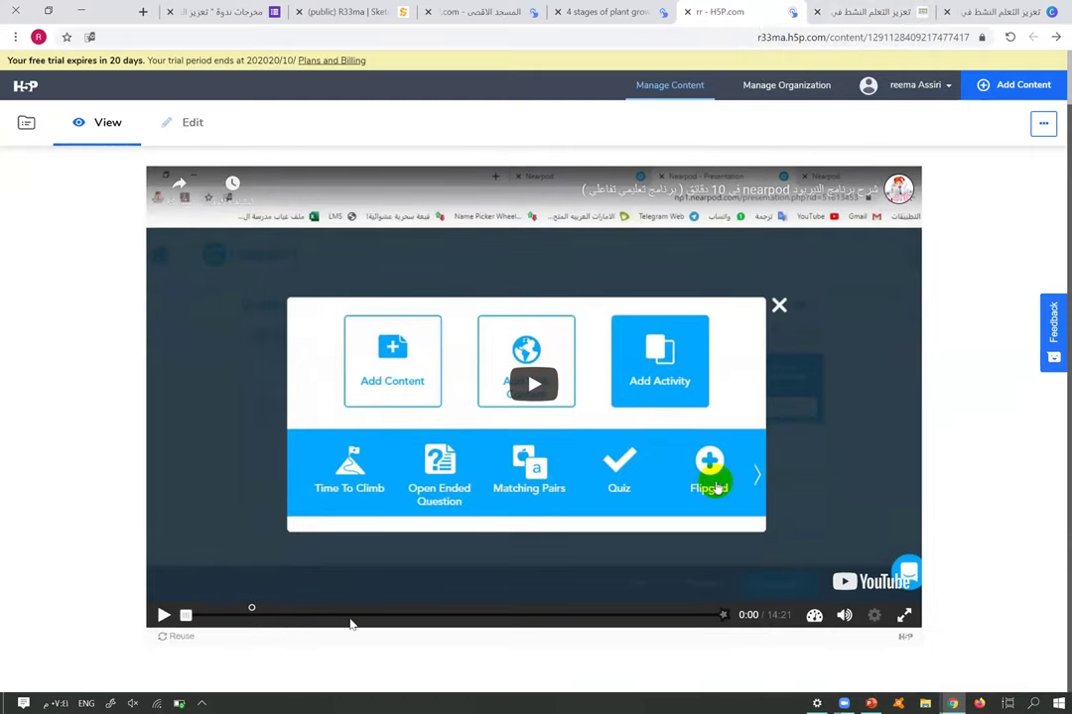
pyautogui.click(291, 617)
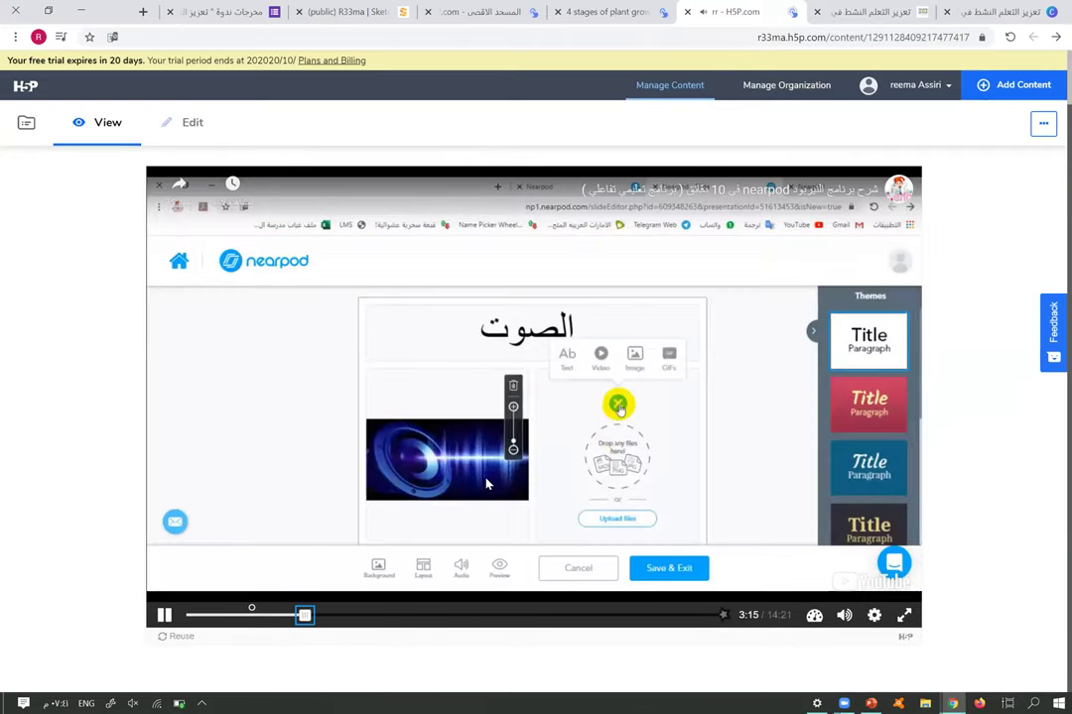
pyautogui.press('Left')
pyautogui.press('Left')
pyautogui.press('Left')
pyautogui.press('Left')
pyautogui.press('Left')
pyautogui.press('Left')
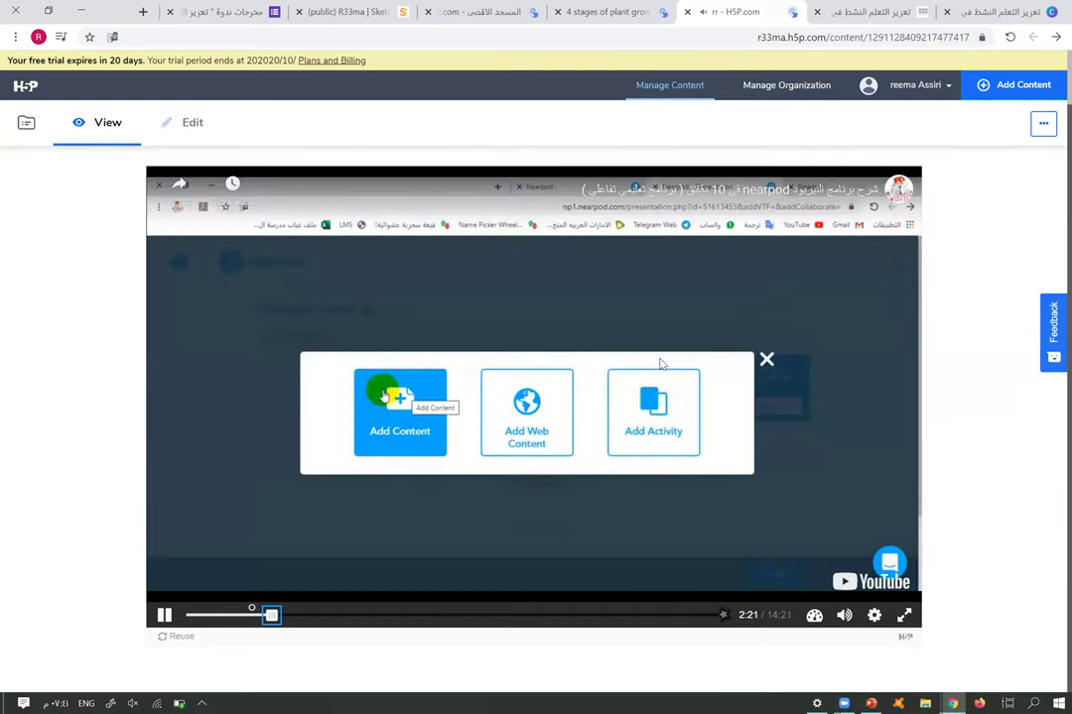
pyautogui.press('Left')
pyautogui.press('Left')
pyautogui.press('Left')
pyautogui.press('Left')
pyautogui.press('Left')
pyautogui.press('Left')
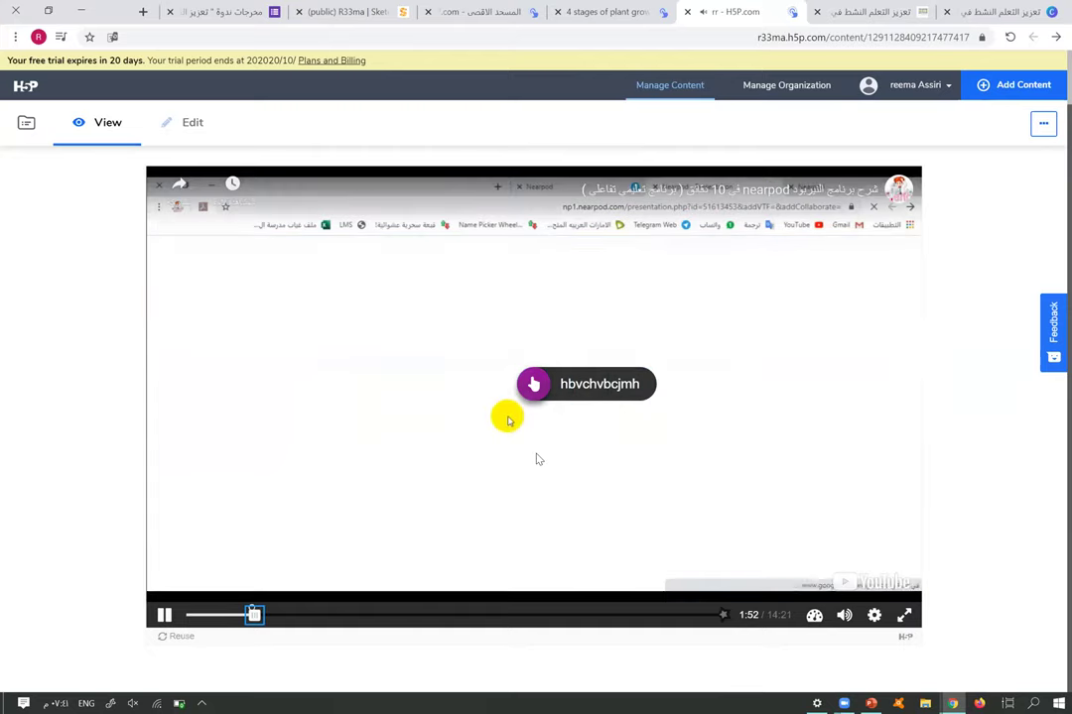
pyautogui.press('space')
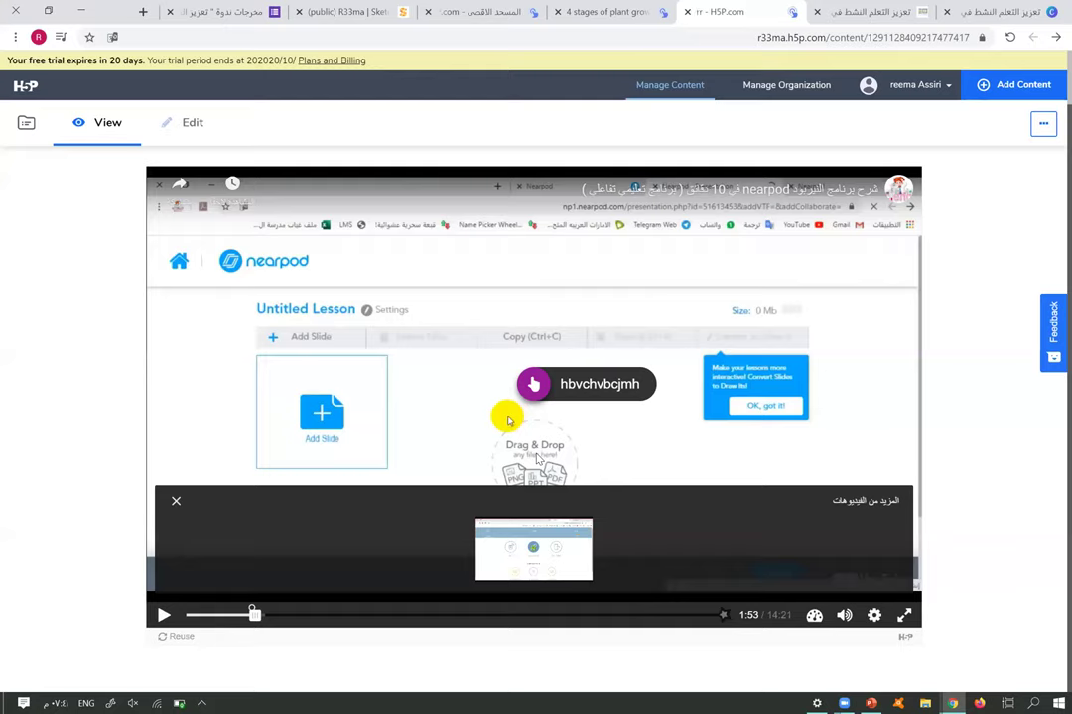
# Check the participants' posts on the Padlet board, and return to H5P to show the list of saved content
pyautogui.click(852, 10)
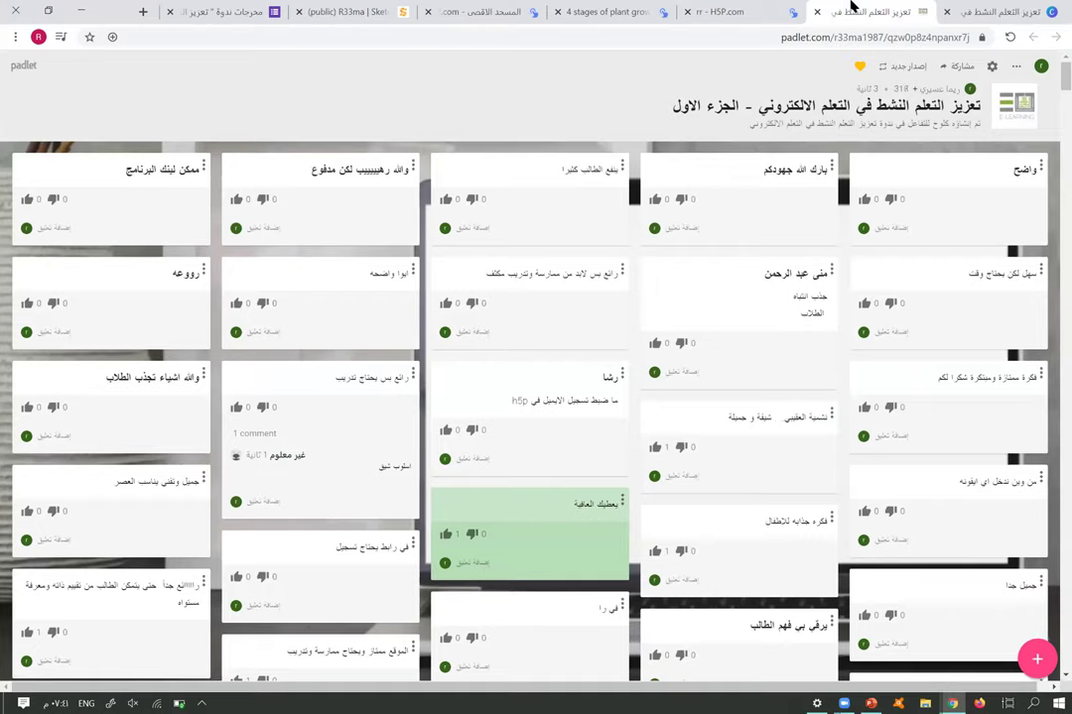
pyautogui.click(749, 10)
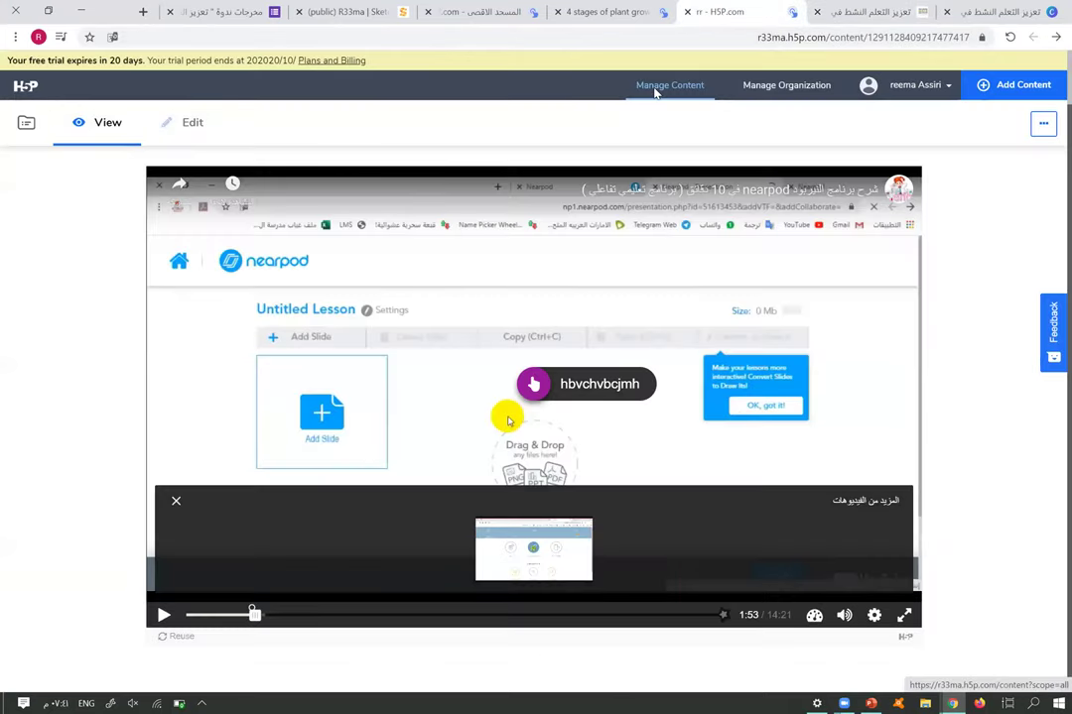
pyautogui.click(657, 89)
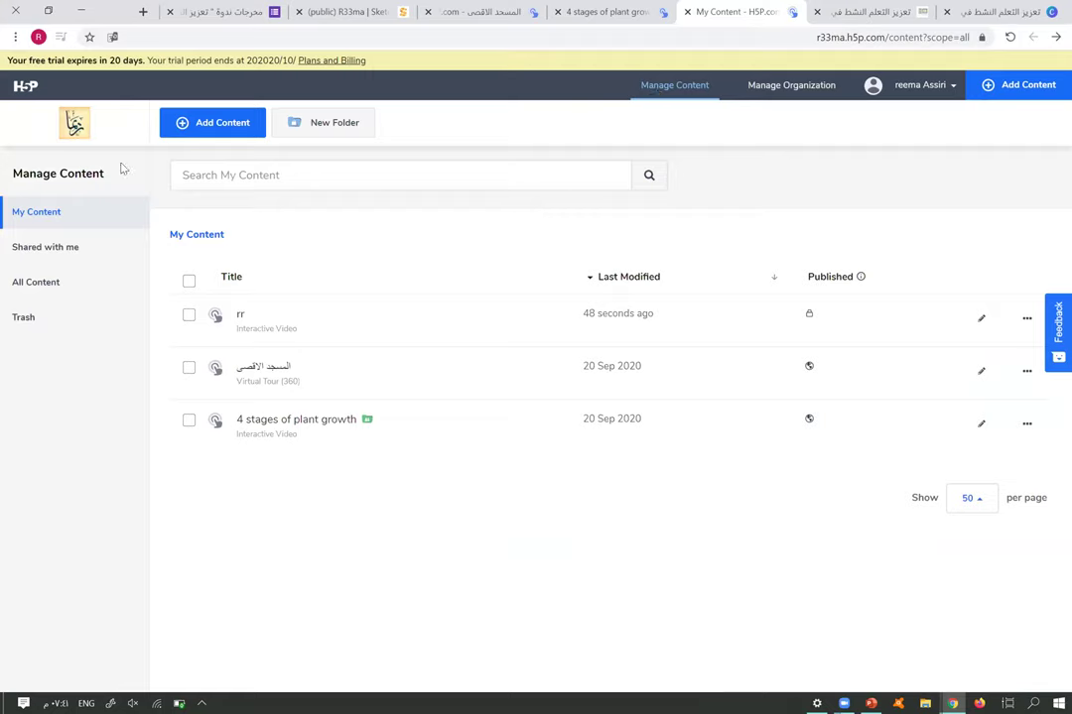
# Start a new content item and stay on its creation page to show the available content types
pyautogui.click(197, 122)
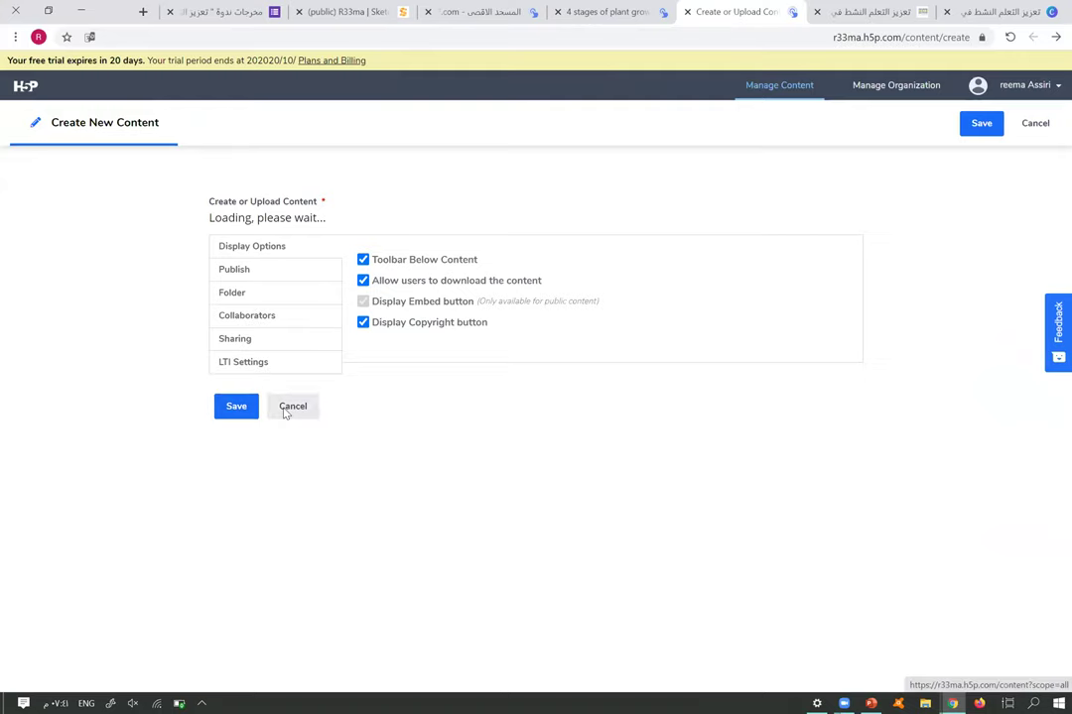
pyautogui.click(290, 408)
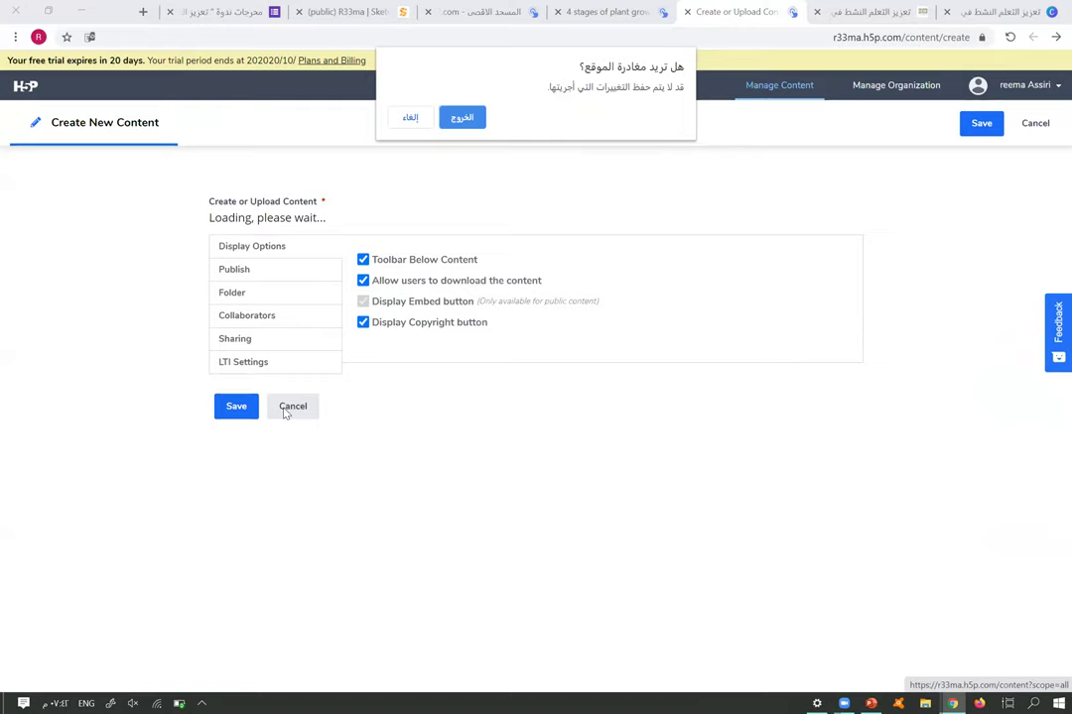
pyautogui.click(411, 119)
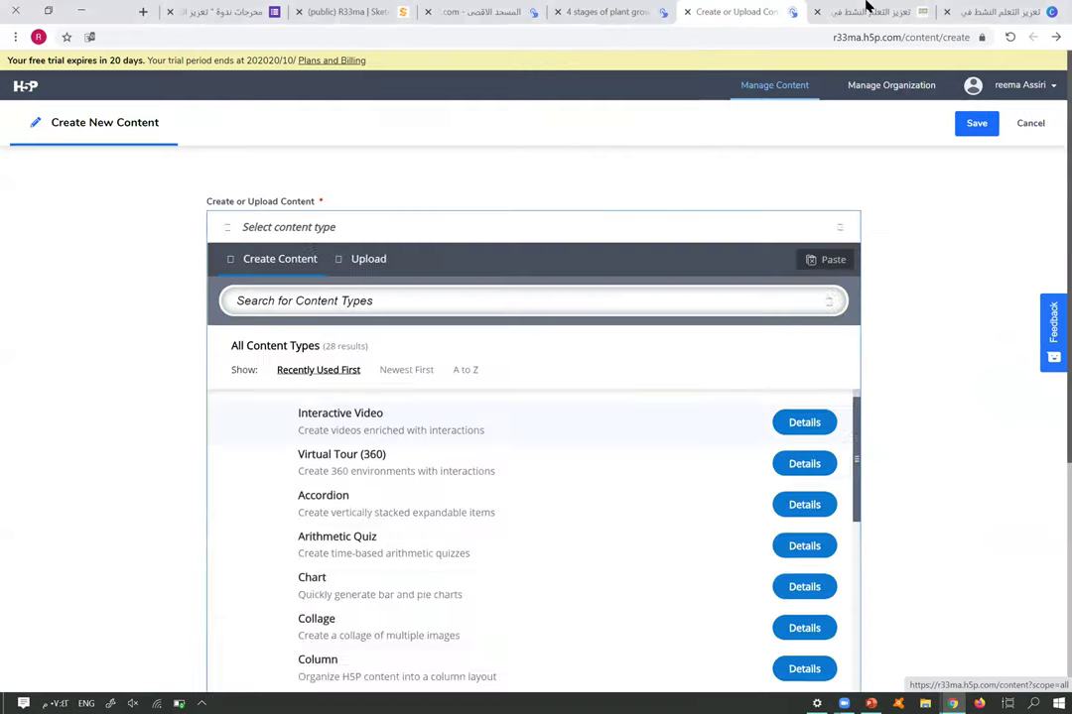
# Switch to the Canva presentation and show slide 12 about the H5P Virtual Tour 360
pyautogui.click(1008, 11)
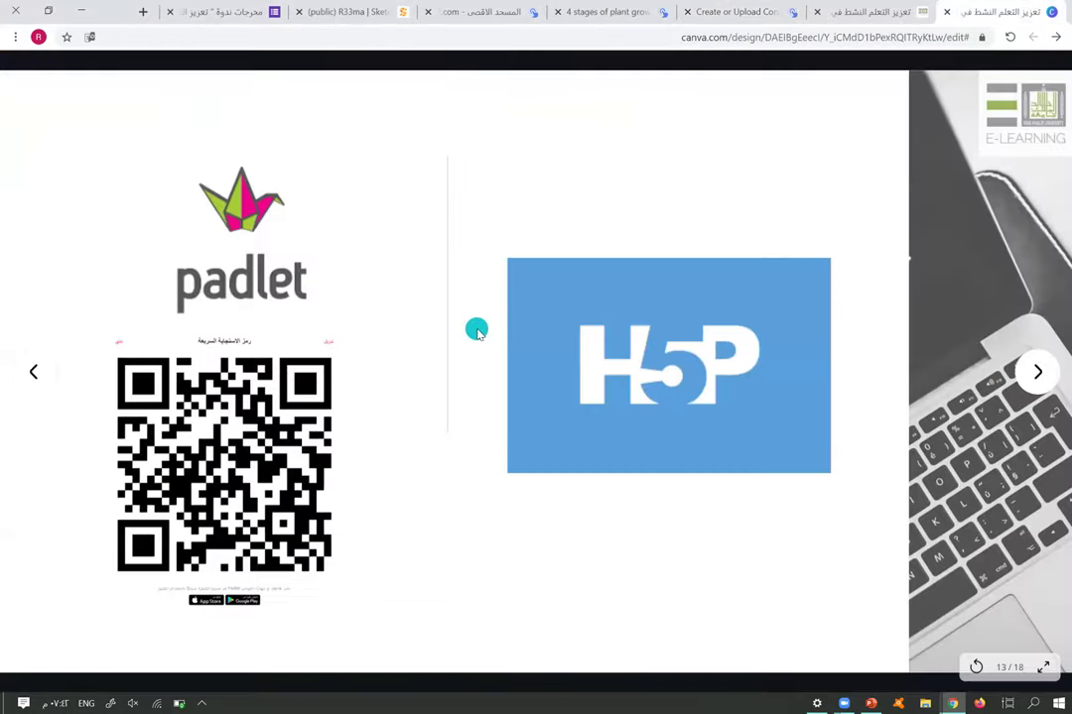
pyautogui.click(477, 333)
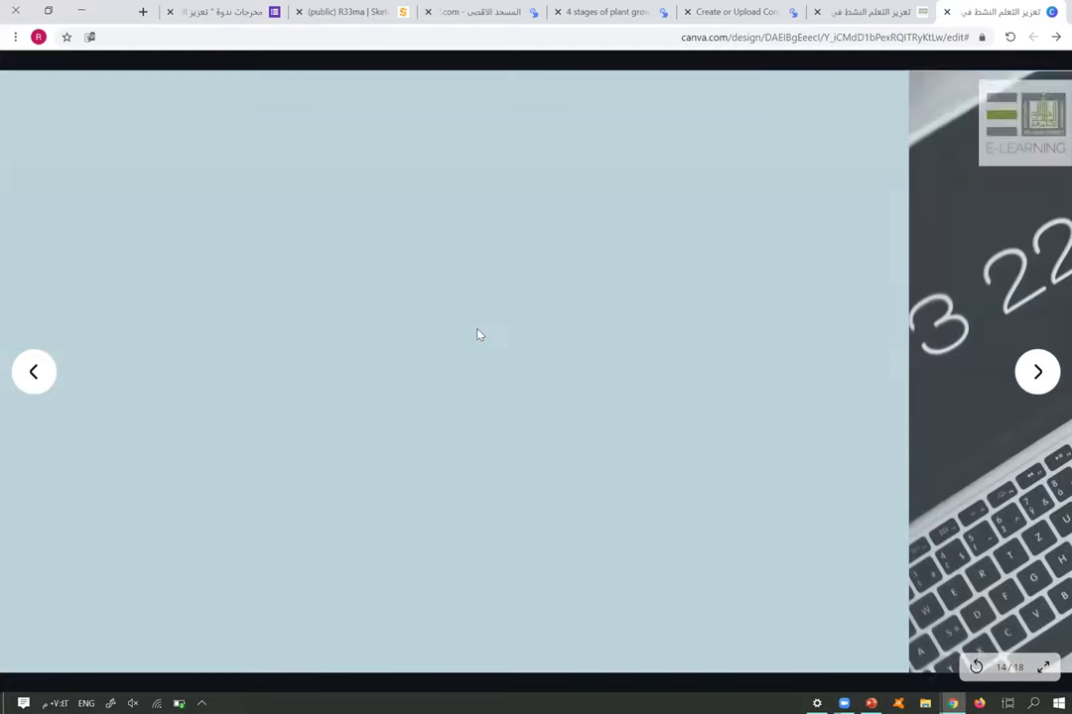
pyautogui.click(477, 334)
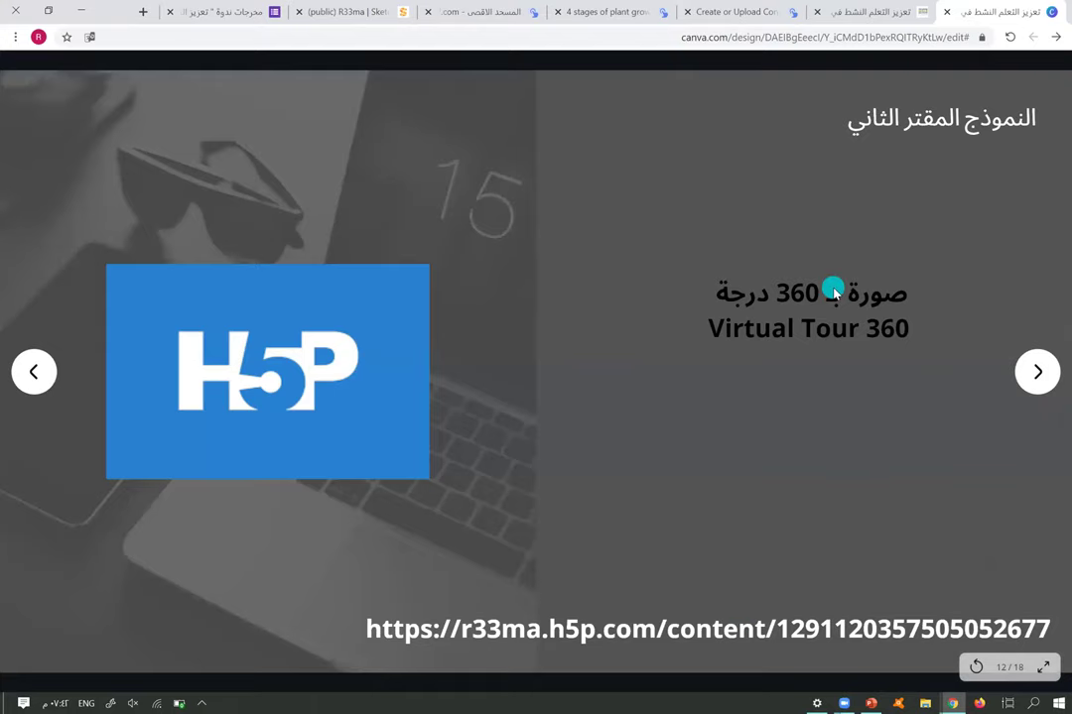
# Look around the المسجد الاقصى 360 tour in H5P and open the image hotspot at the stone arches
pyautogui.click(488, 11)
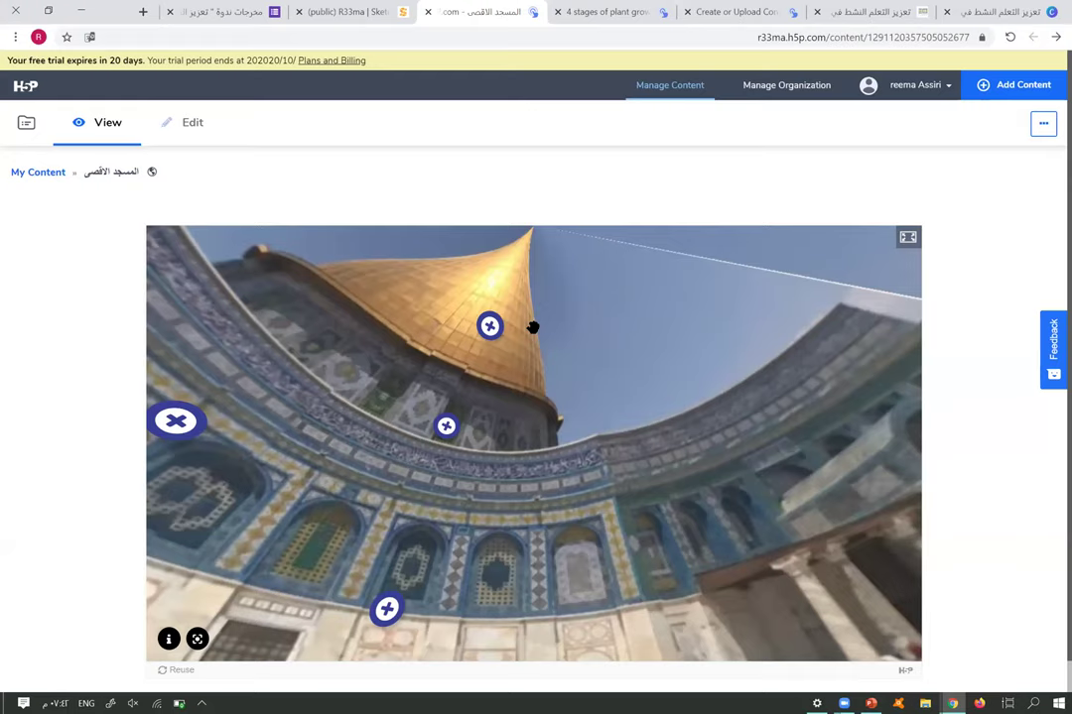
pyautogui.moveTo(594, 531); pyautogui.dragTo(1052, 405)
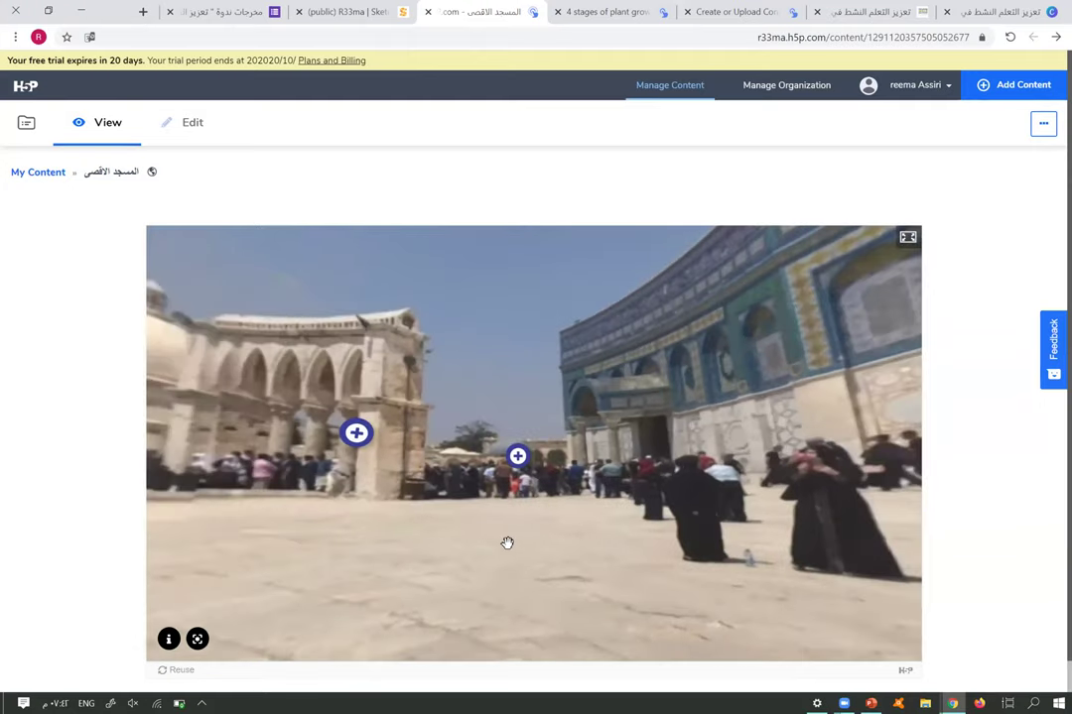
pyautogui.moveTo(508, 544); pyautogui.dragTo(863, 471)
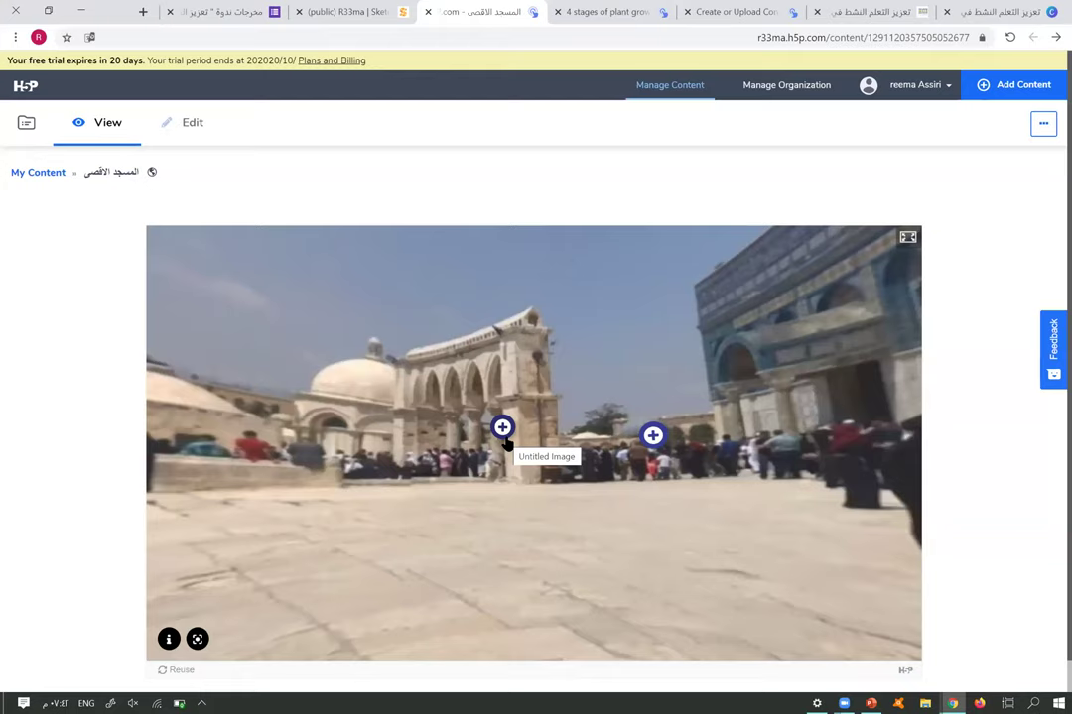
pyautogui.moveTo(531, 506); pyautogui.dragTo(416, 424)
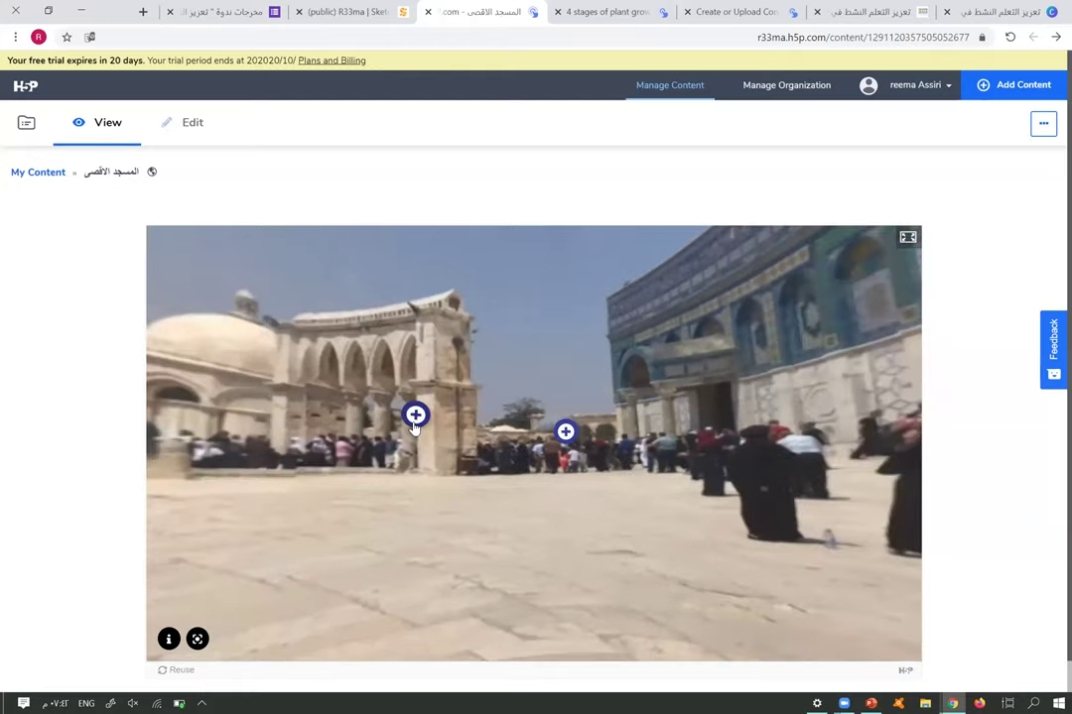
pyautogui.click(416, 423)
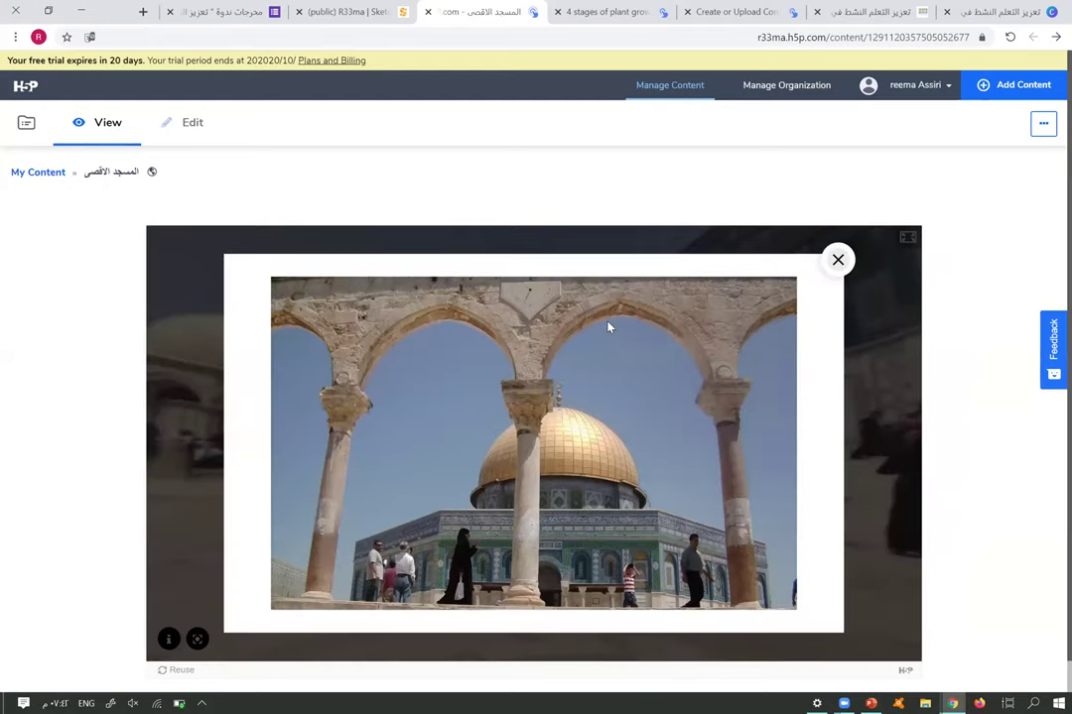
# Close the arches image, look around the المسجد الاقصى tour, and view the hotspot images by the crowd and on the tiled facade
pyautogui.click(837, 260)
pyautogui.moveTo(526, 525); pyautogui.dragTo(350, 481)
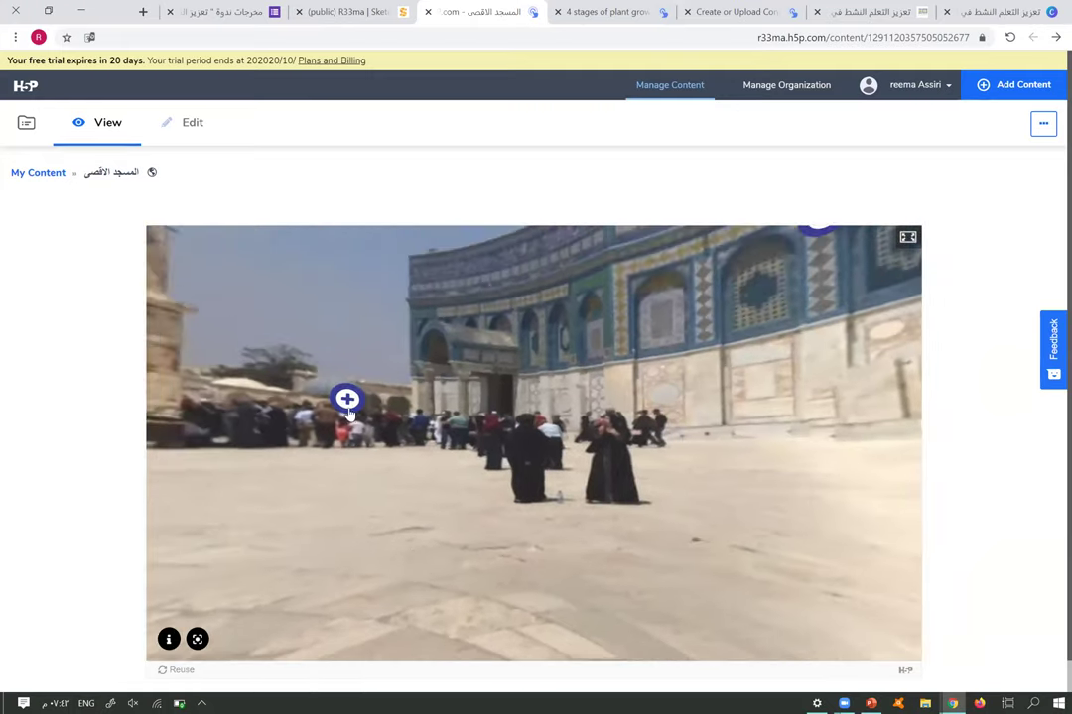
pyautogui.click(348, 403)
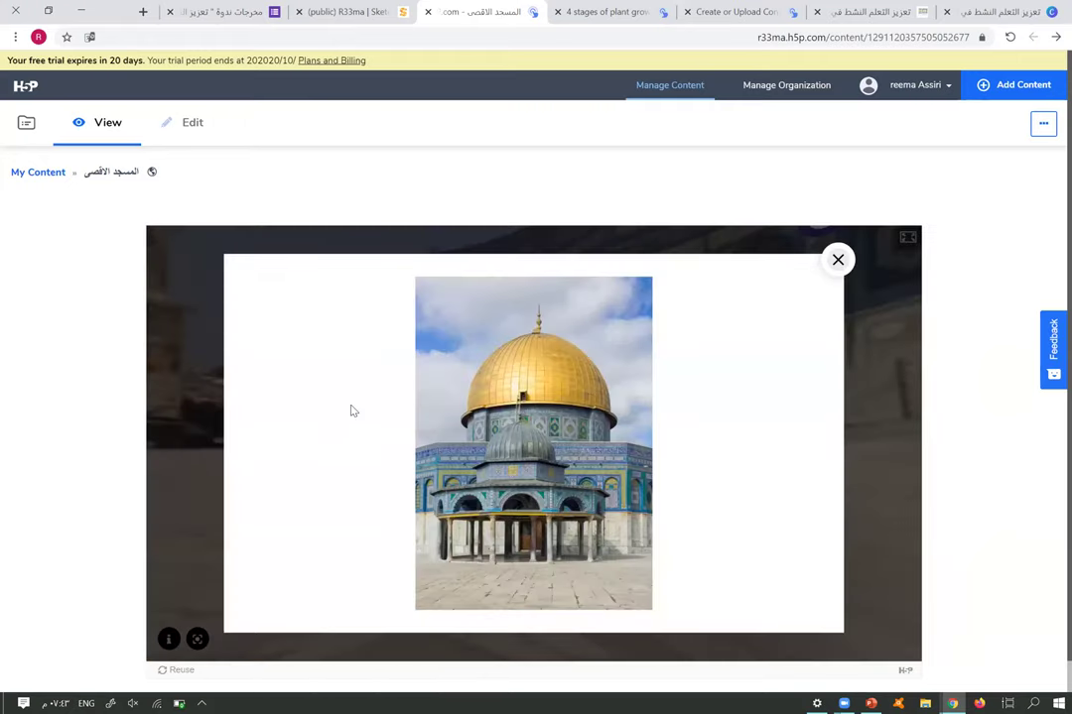
pyautogui.rightClick(839, 260)
pyautogui.click(839, 260)
pyautogui.click(839, 260)
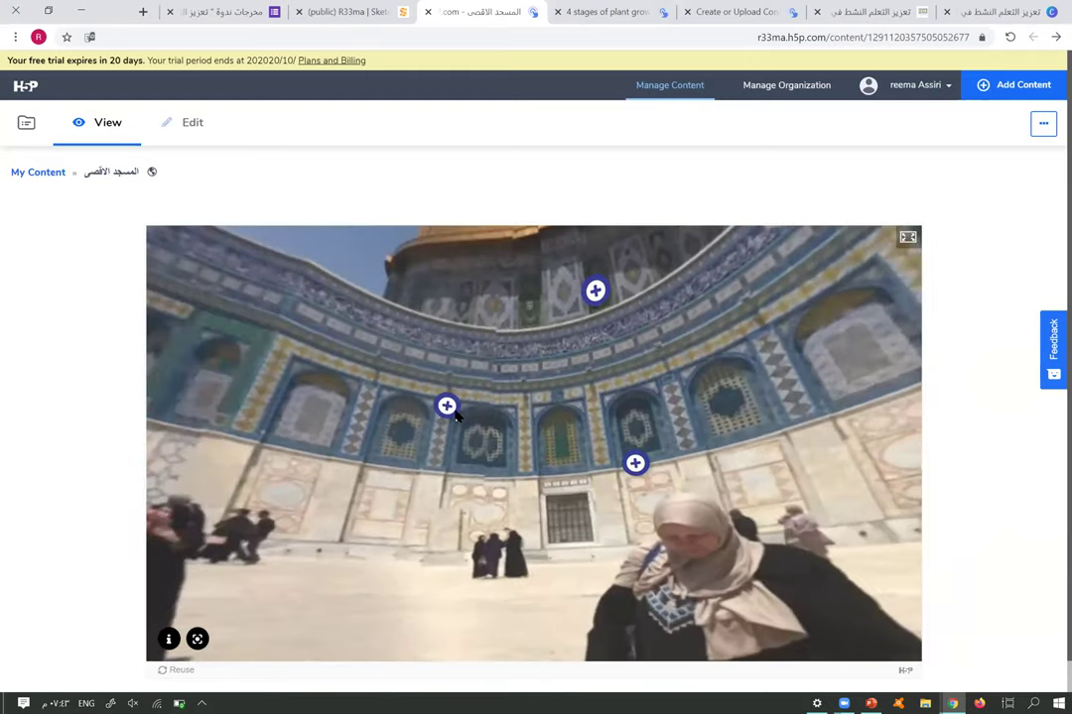
pyautogui.click(450, 409)
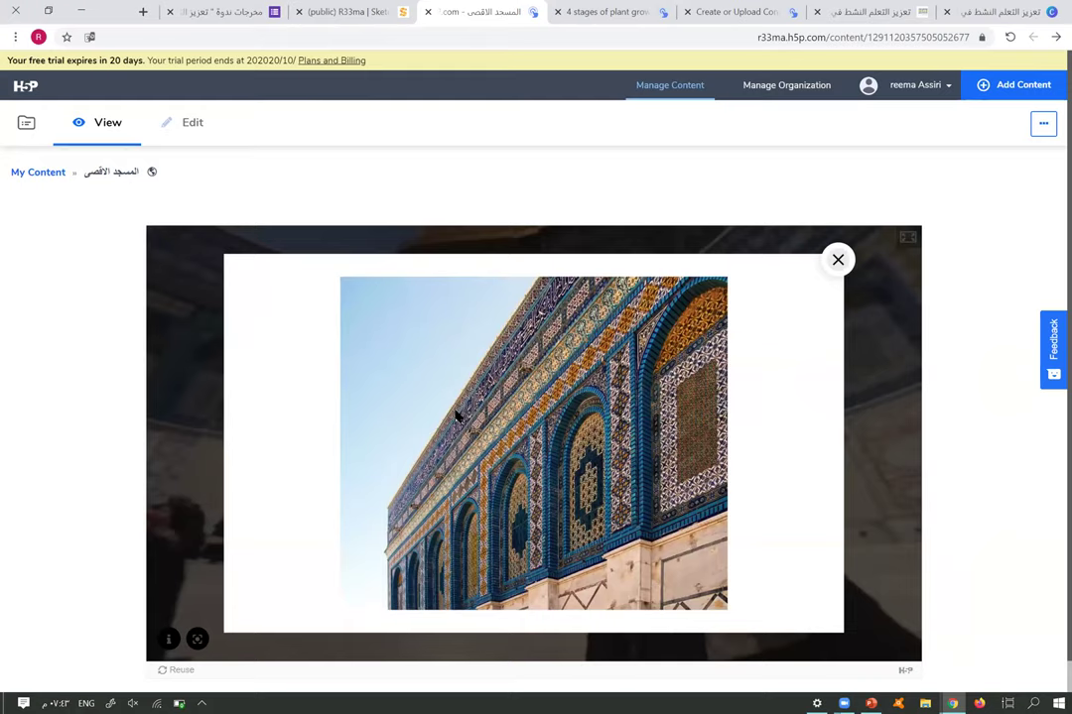
pyautogui.click(838, 261)
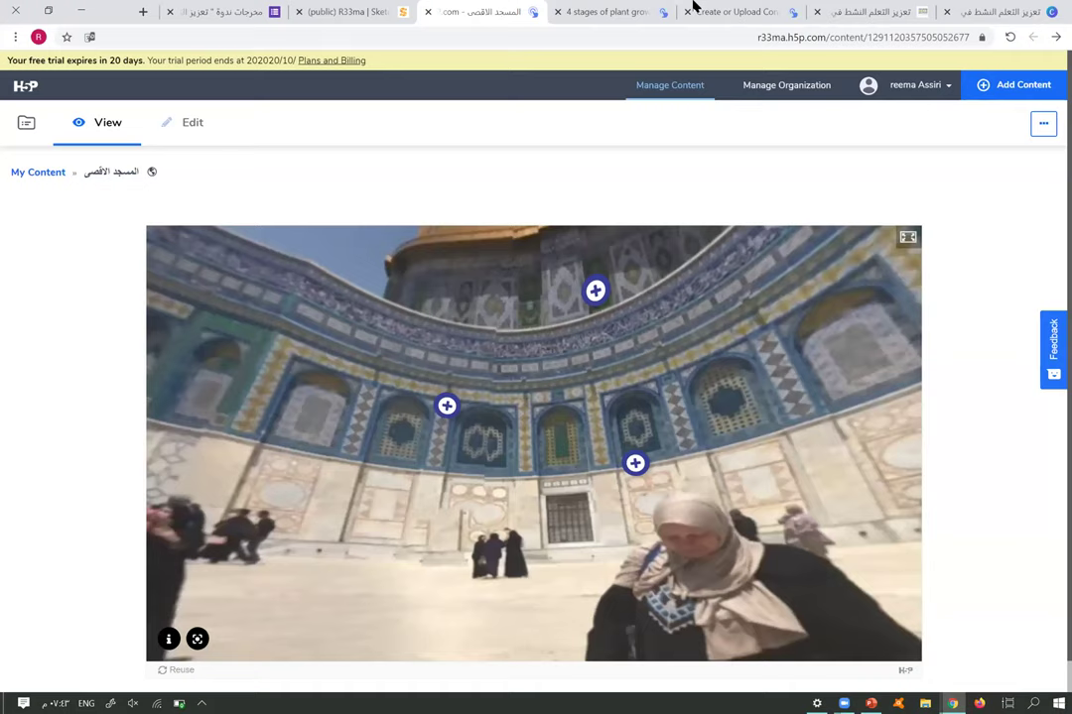
# Check the posts on the Padlet board, and advance the Canva presentation to slide 13 with the Padlet QR code
pyautogui.click(898, 10)
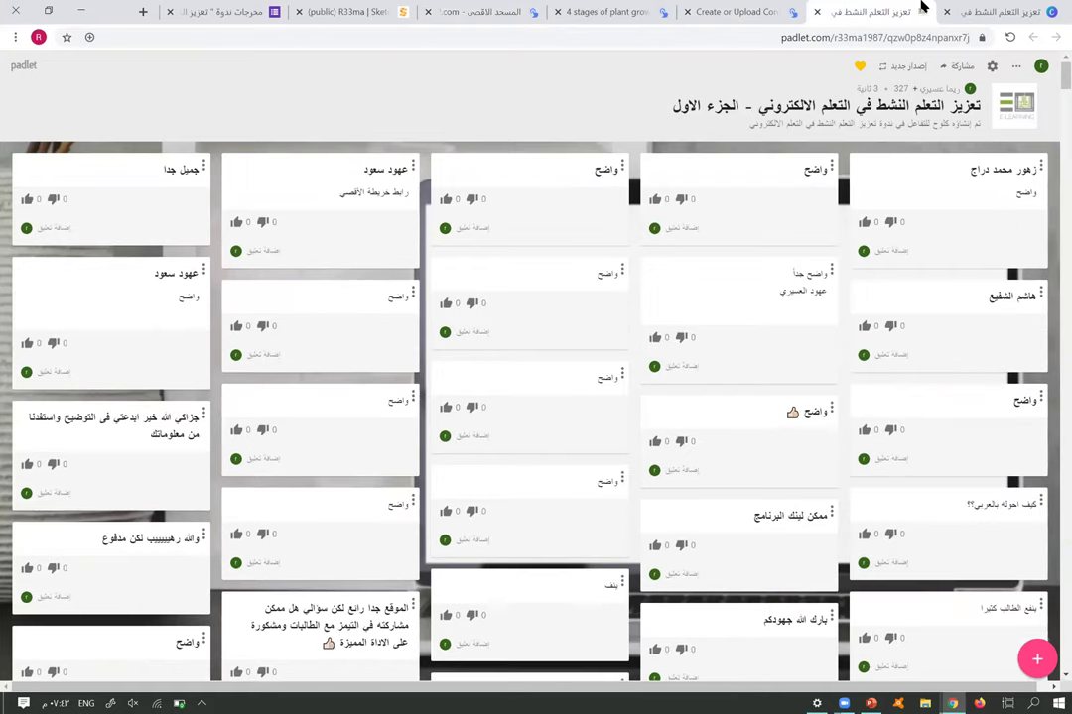
pyautogui.click(997, 12)
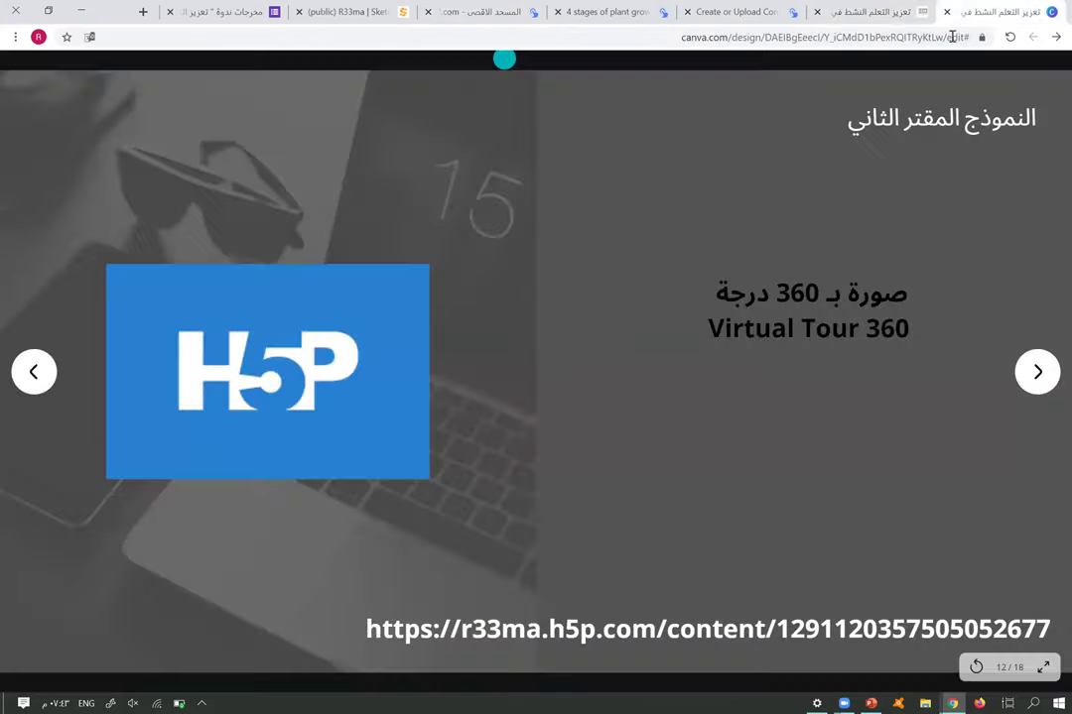
pyautogui.click(786, 278)
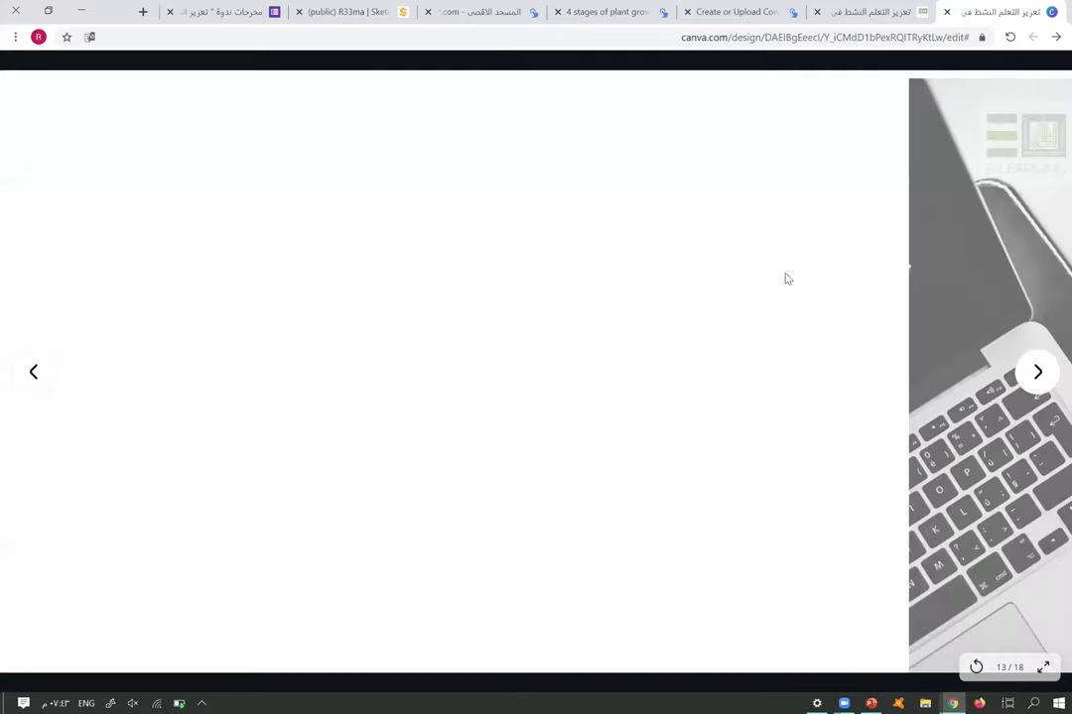
# Return to the H5P content creation page and browse the full list of content types down to Interactive Book
pyautogui.click(734, 12)
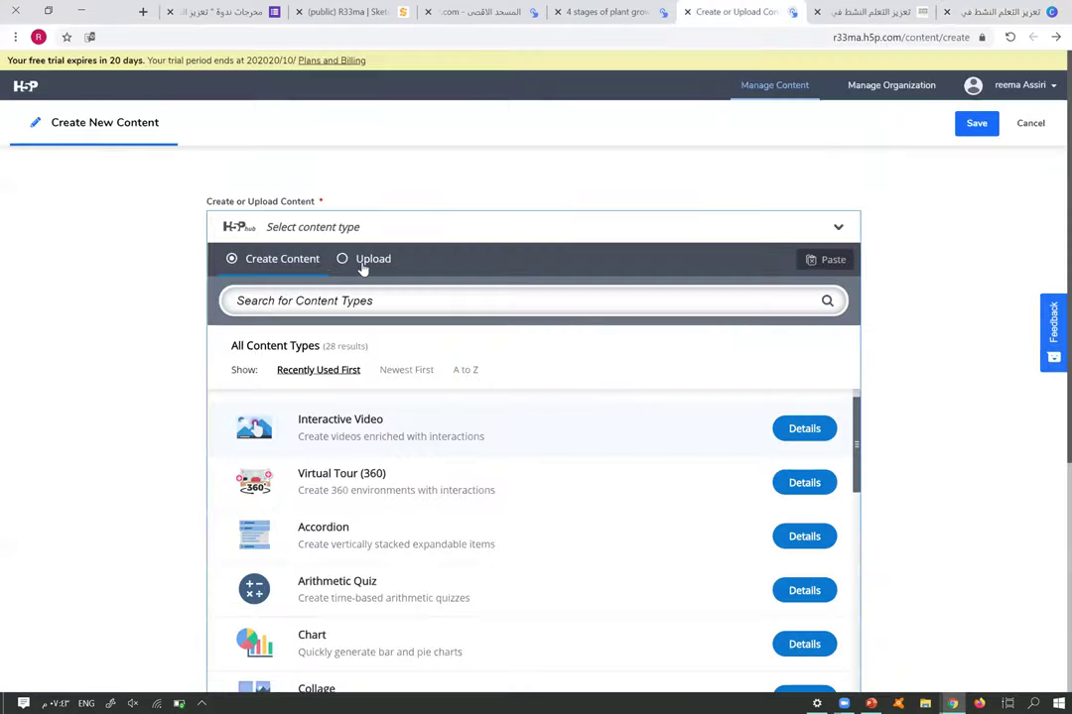
pyautogui.scroll(-1, 415, 228)
pyautogui.scroll(-2, 415, 227)
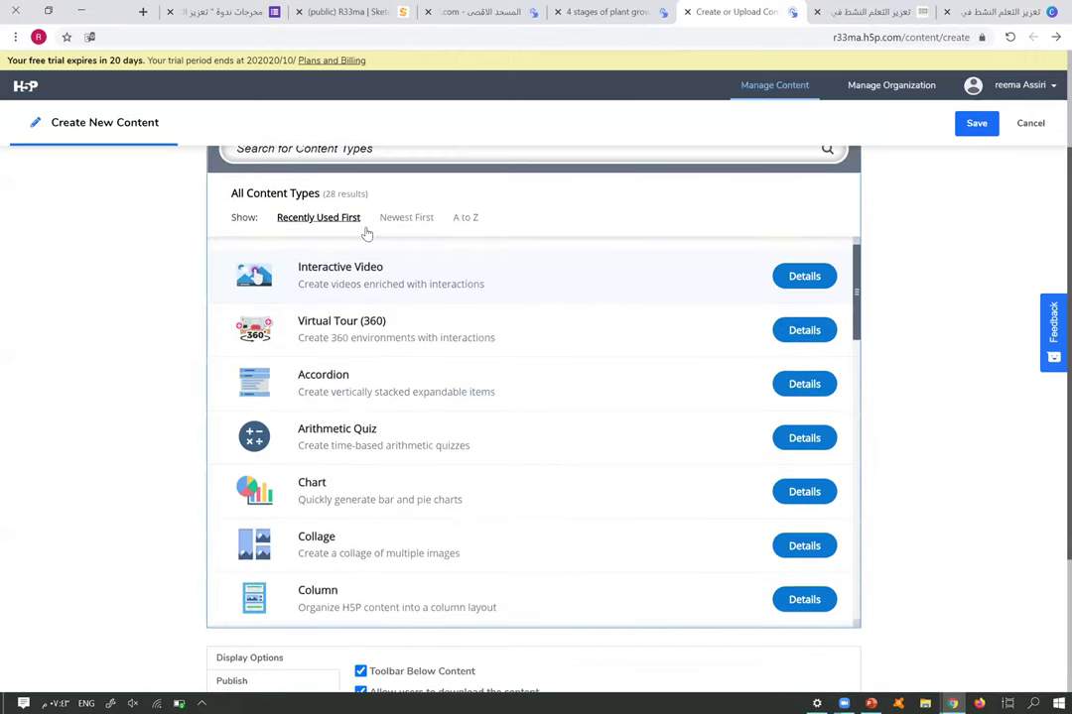
pyautogui.scroll(-7, 340, 421)
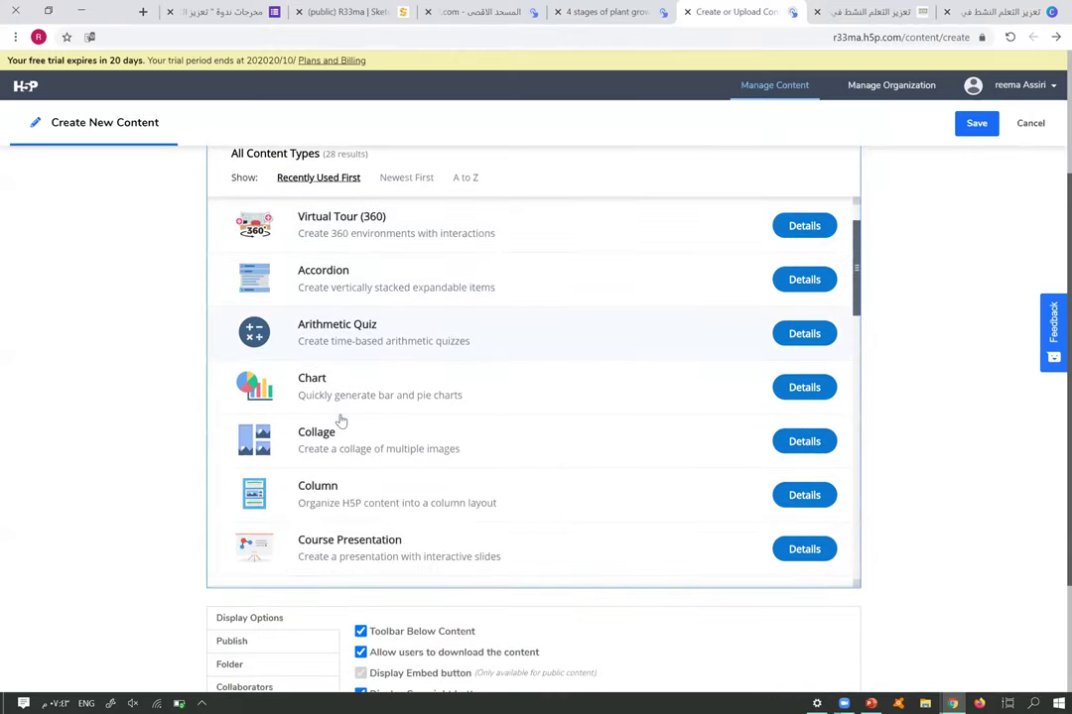
pyautogui.scroll(-3, 340, 421)
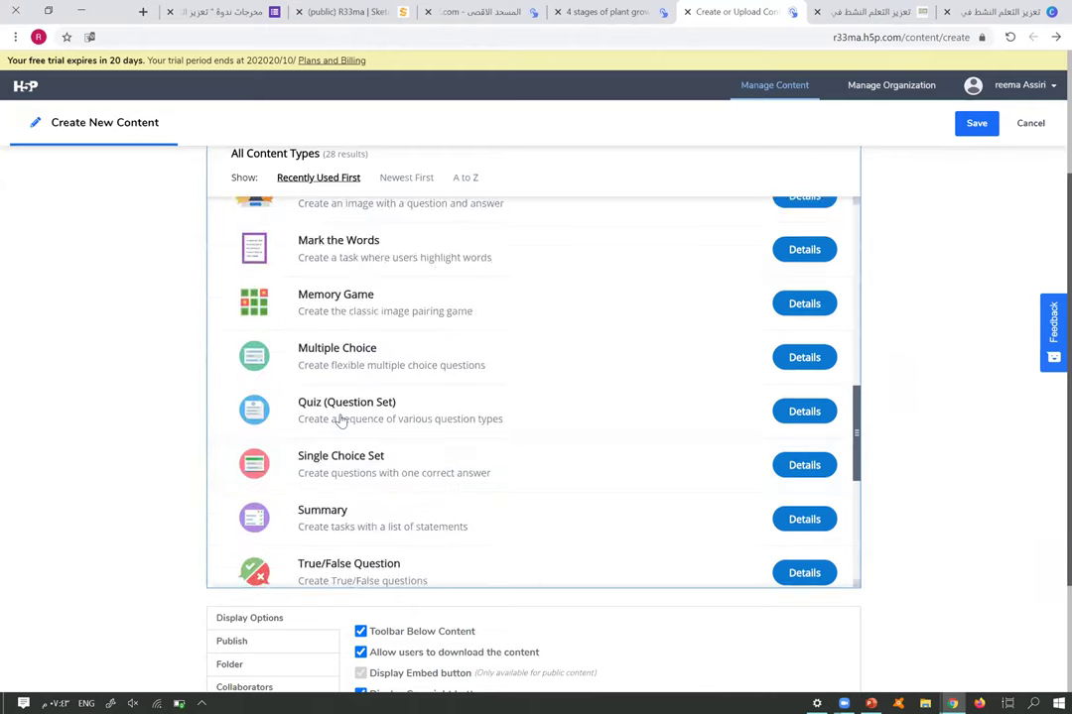
pyautogui.scroll(-3, 341, 421)
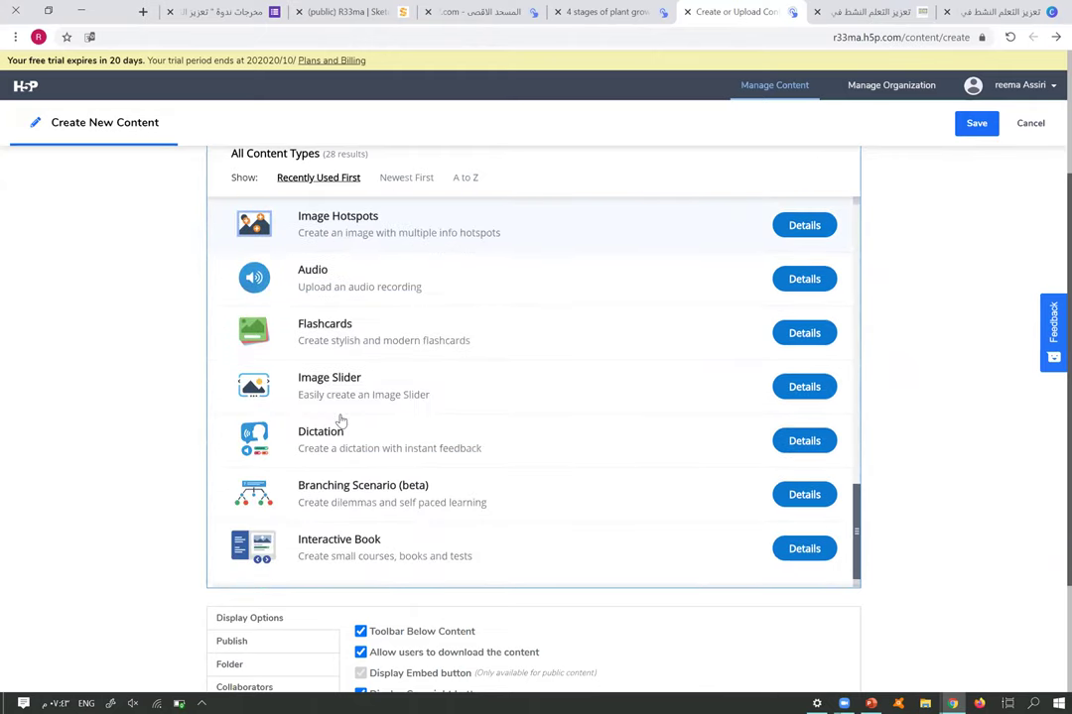
# Show the Padlet and H5P slide in Canva again, and go back to H5P to review the content types from Column to Fill in the Blanks
pyautogui.click(1042, 8)
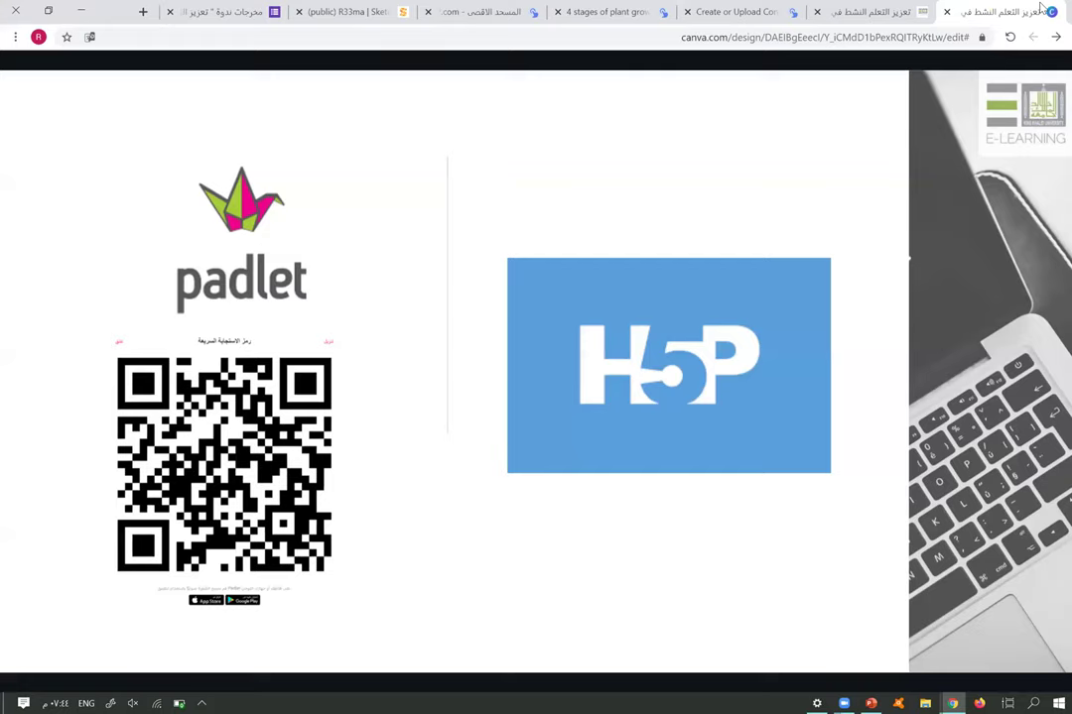
pyautogui.click(750, 9)
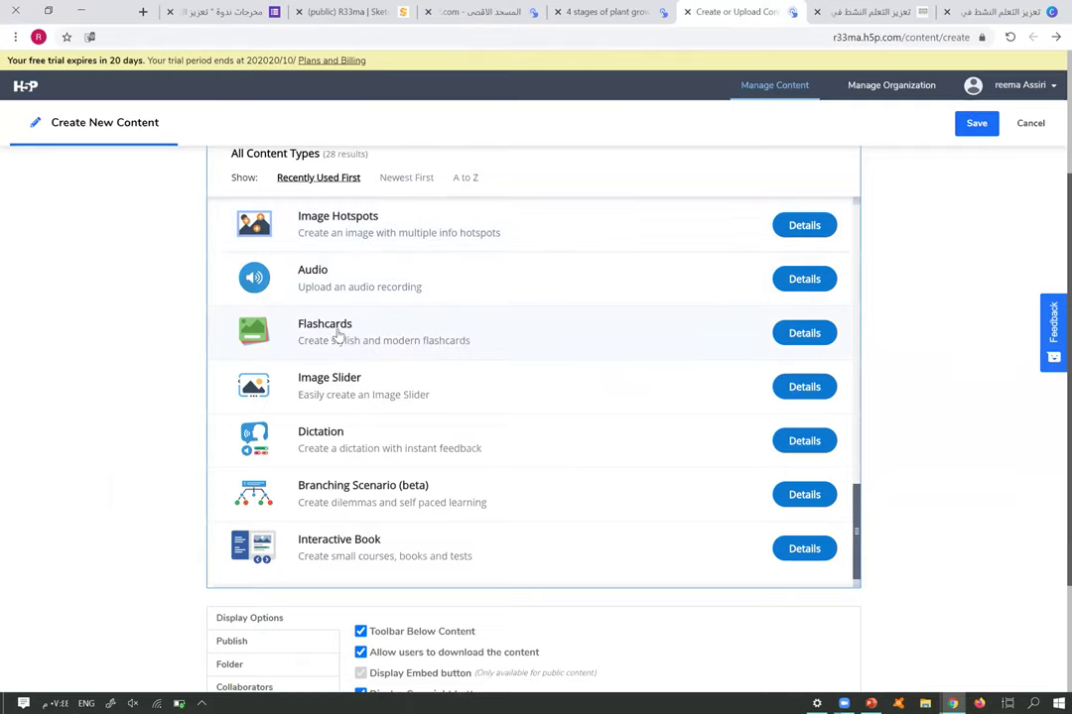
pyautogui.scroll(-2, 357, 337)
pyautogui.scroll(1, 355, 335)
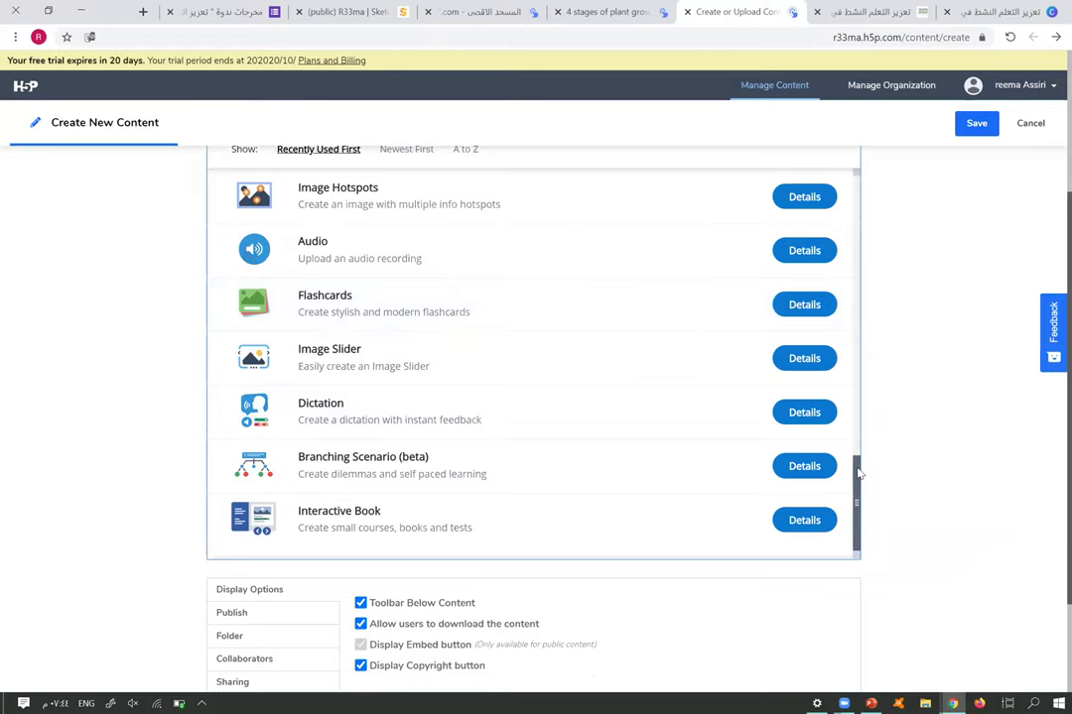
pyautogui.moveTo(859, 425); pyautogui.dragTo(862, 275)
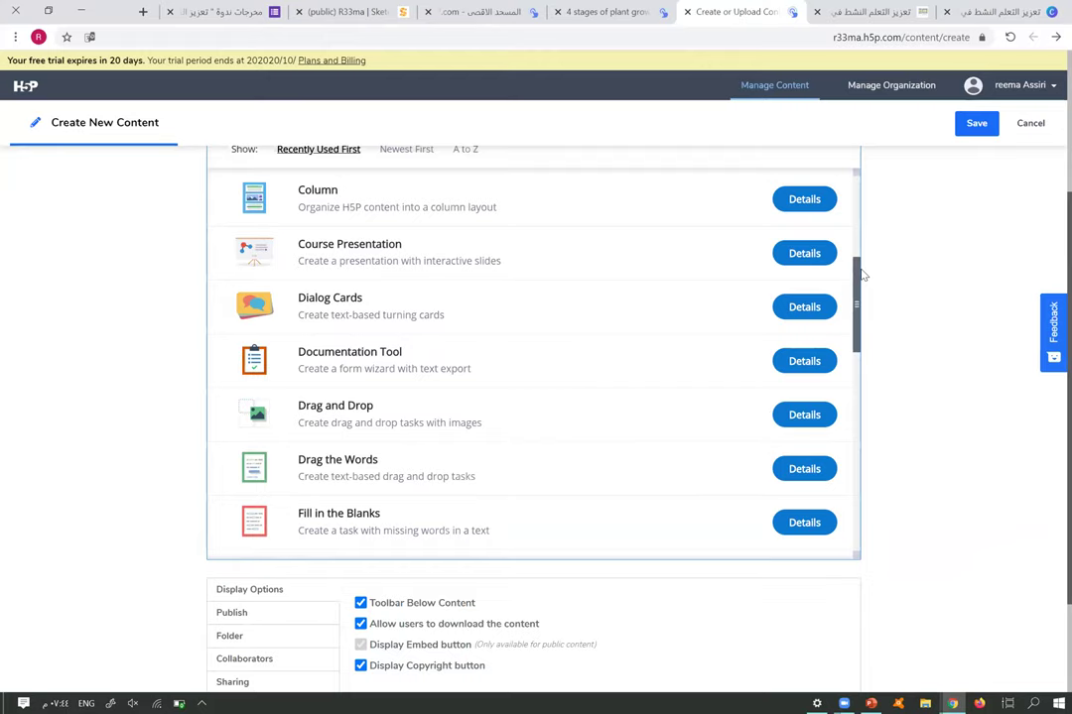
# Play the 4 stages of plant growth interactive video from the start, and open and close its Germination Stage true/false question
pyautogui.click(621, 10)
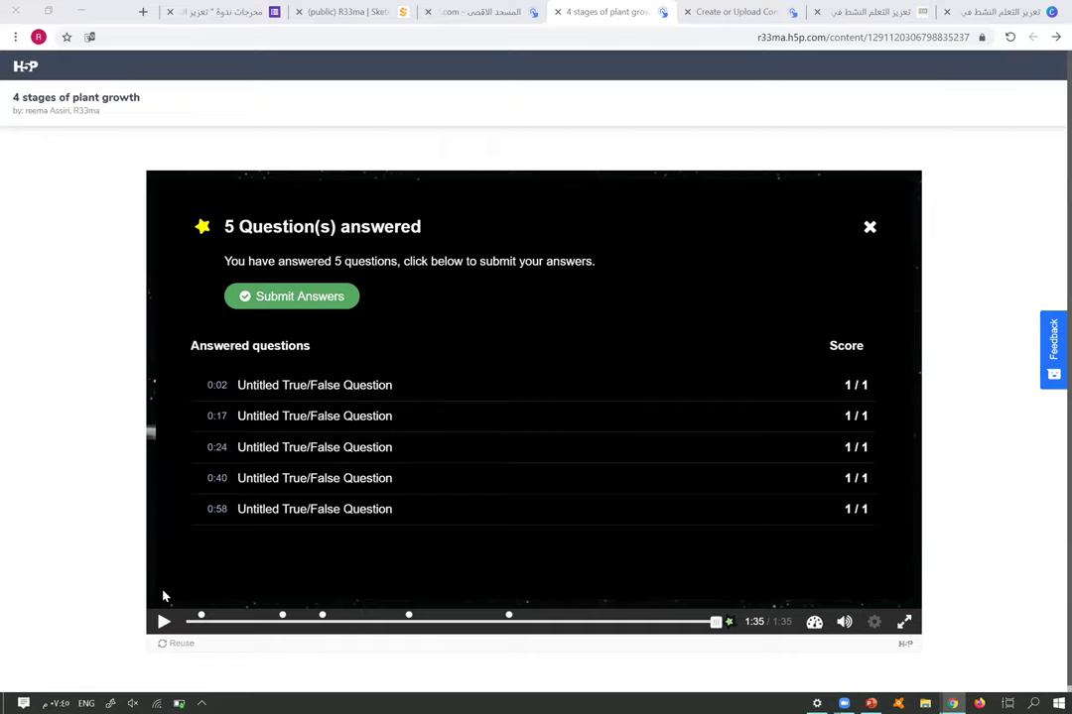
pyautogui.click(160, 622)
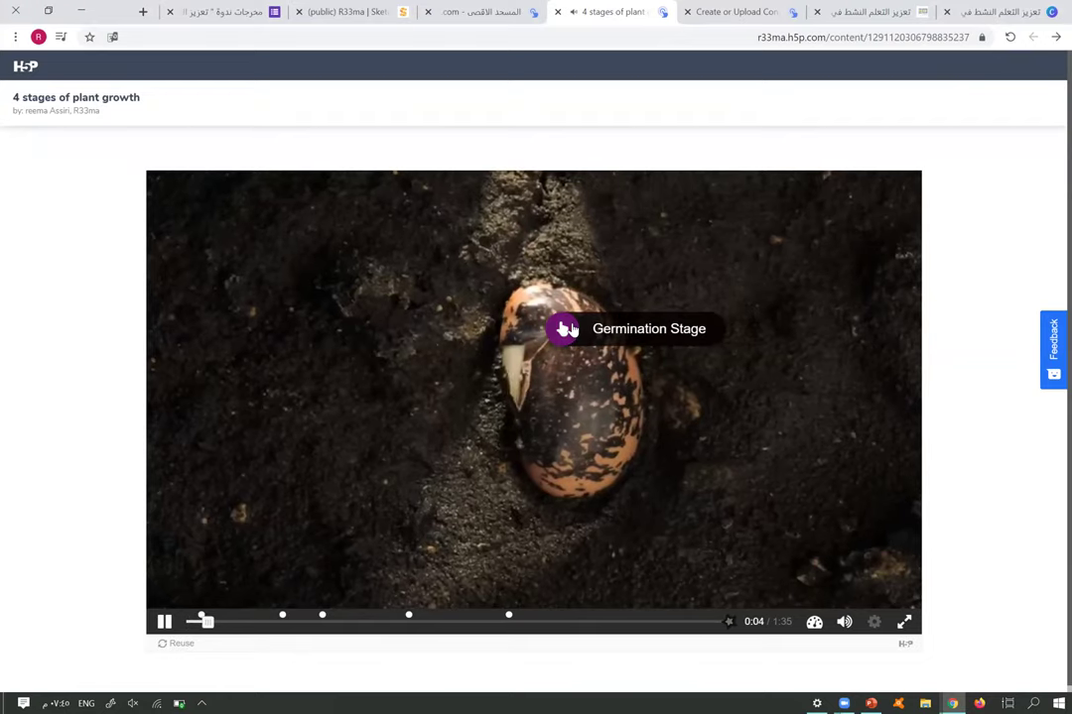
pyautogui.click(573, 328)
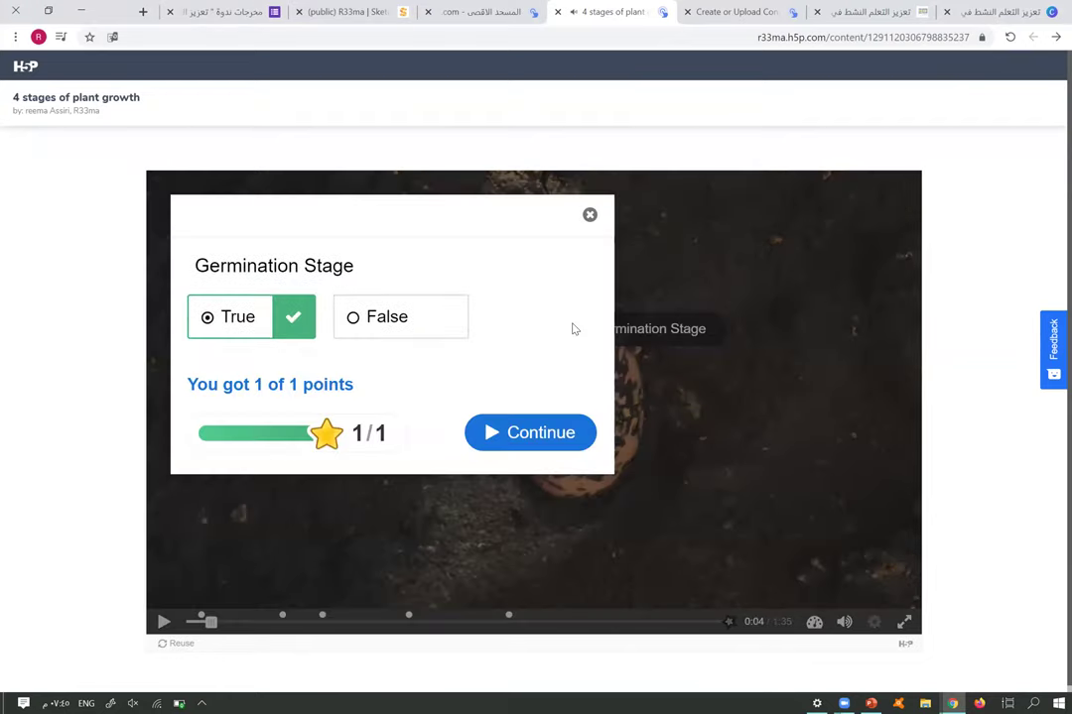
pyautogui.click(589, 216)
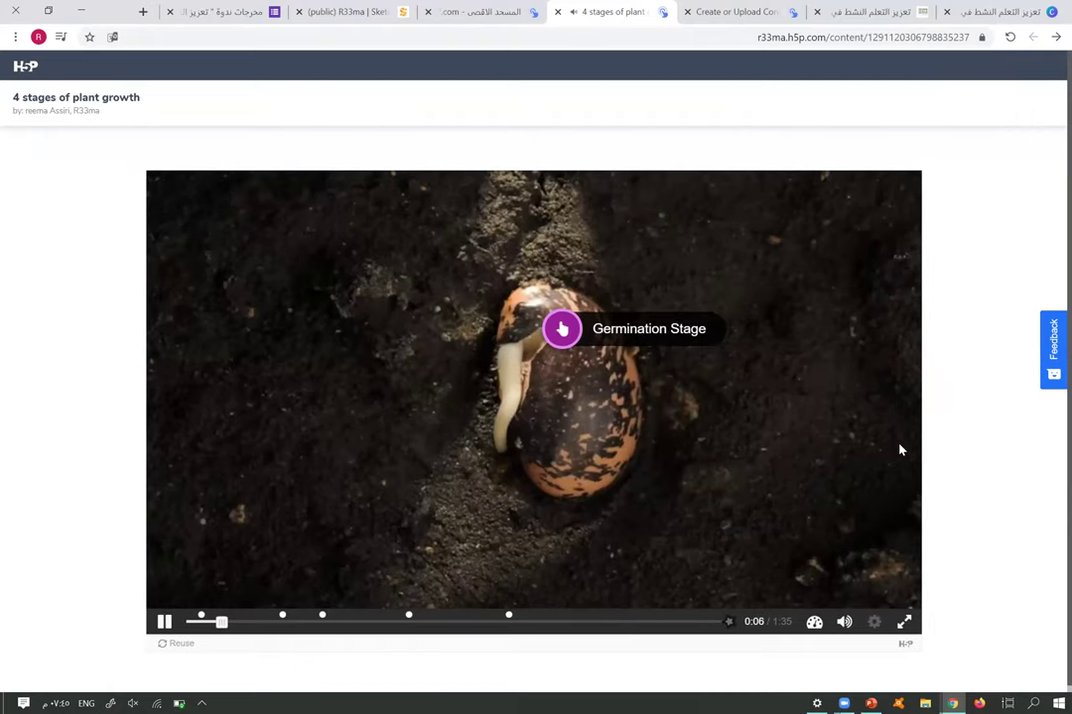
# Show the answered-questions summary of the plant growth video, and close it to resume playback
pyautogui.rightClick(730, 622)
pyautogui.click(730, 623)
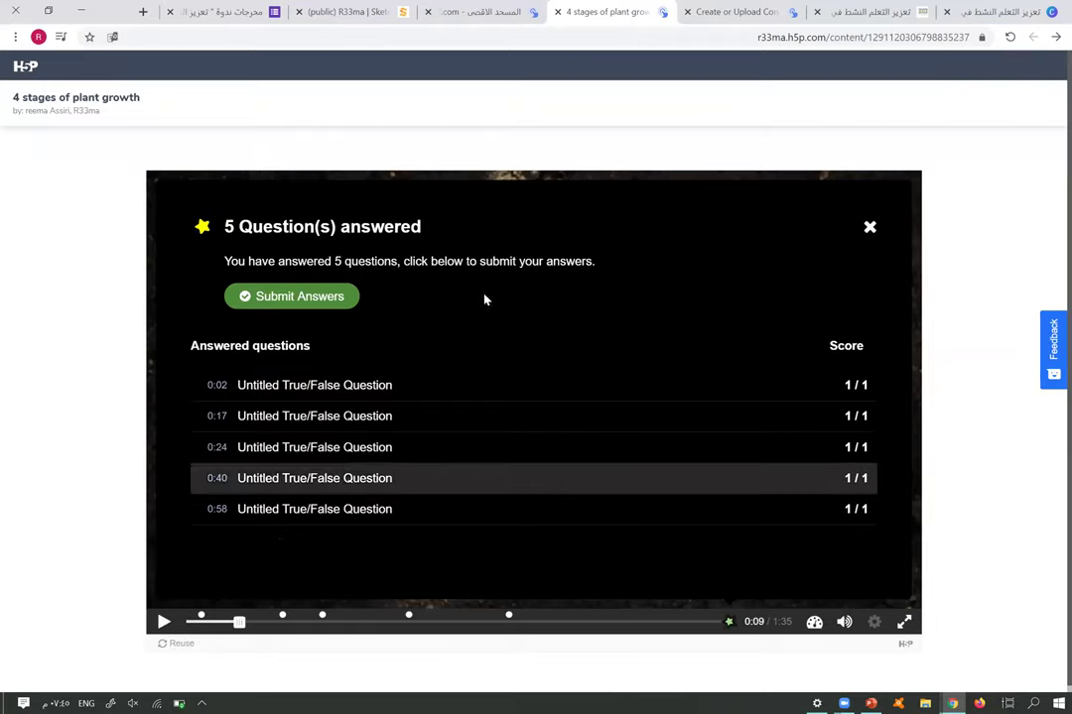
pyautogui.click(869, 229)
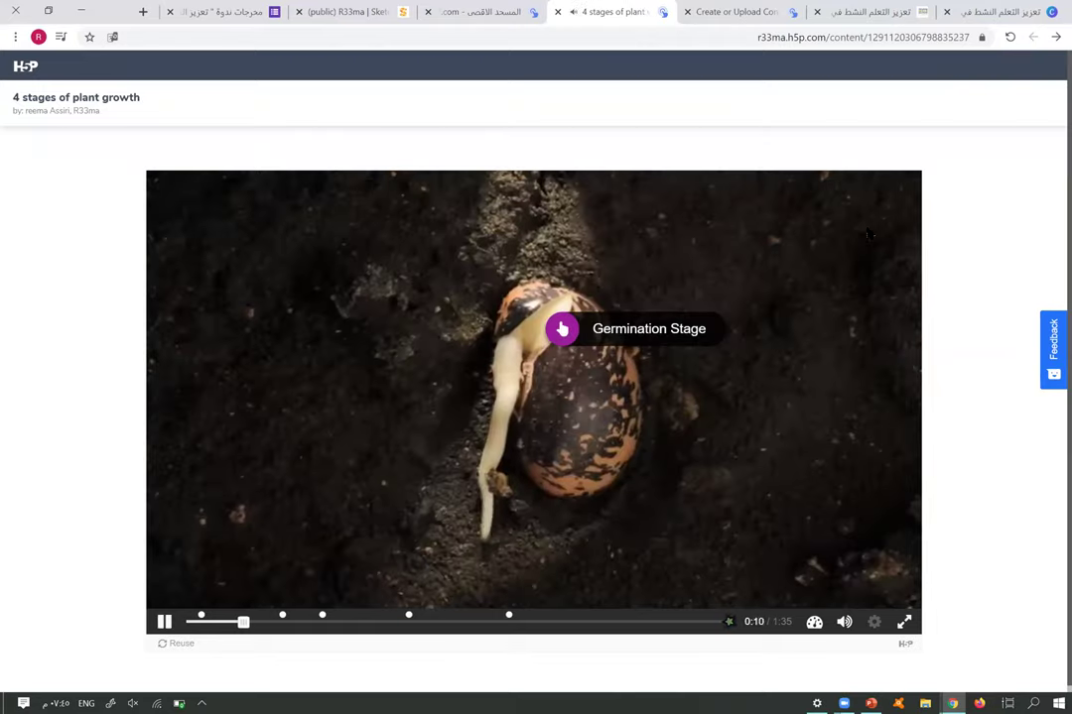